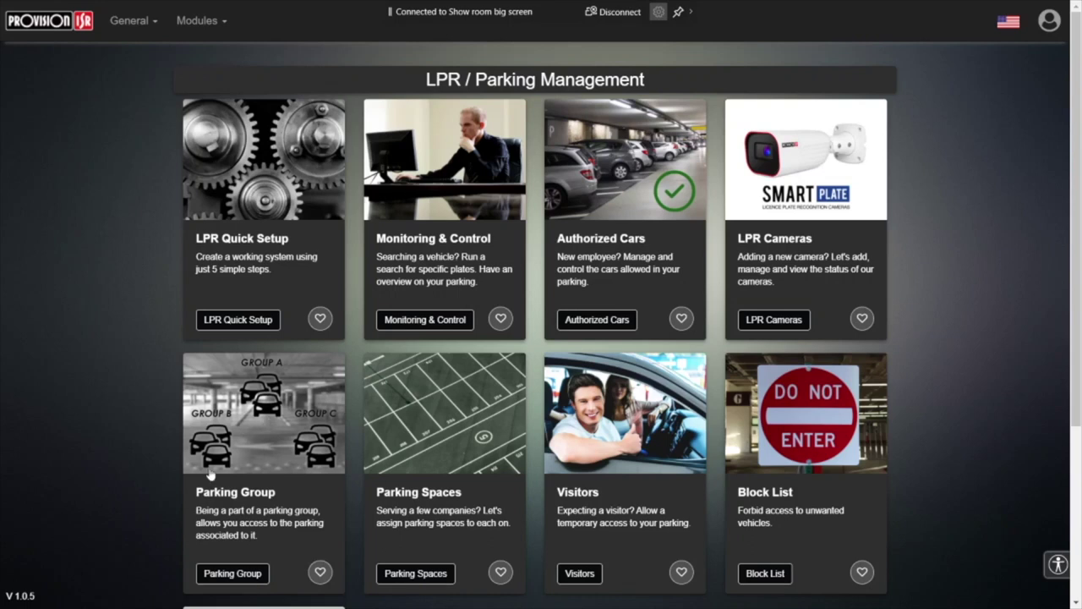
Open the Parking Group module and view the groups of Company 1, company 2 and Company 3 in turn
click(234, 457)
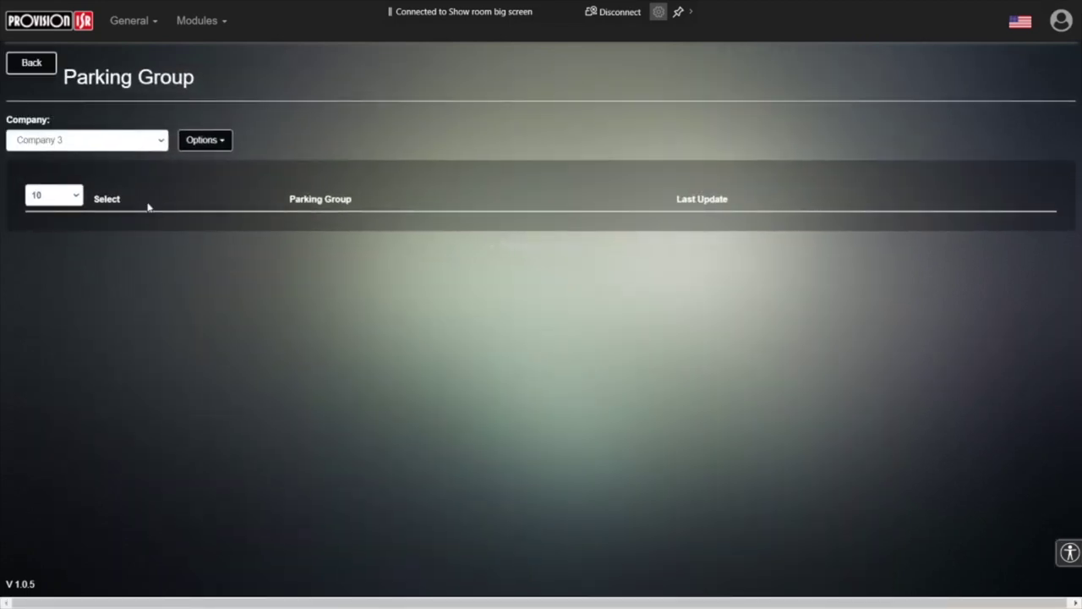
click(137, 142)
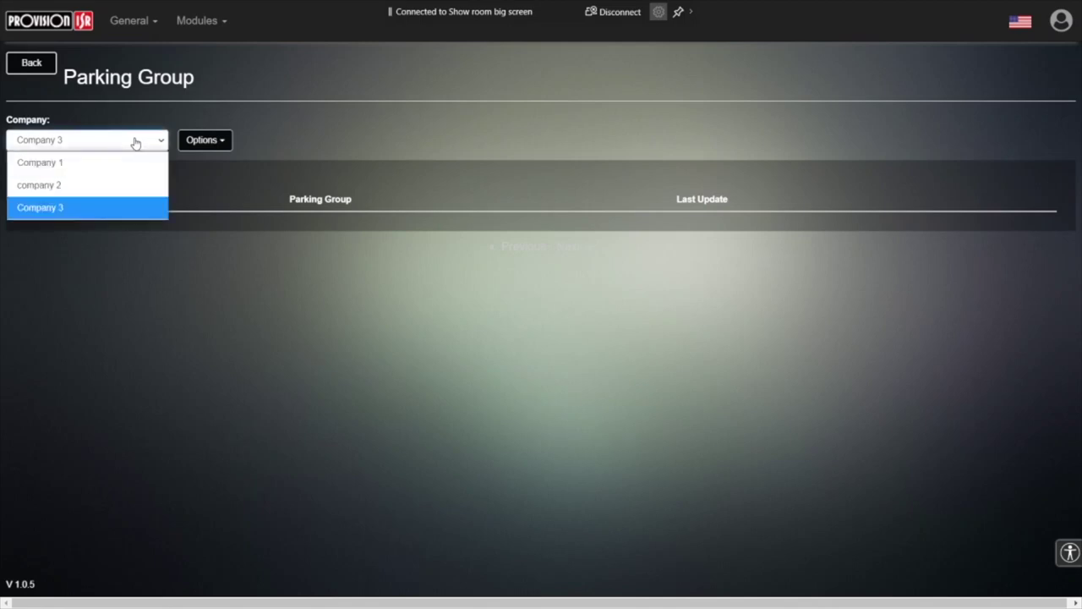
click(71, 169)
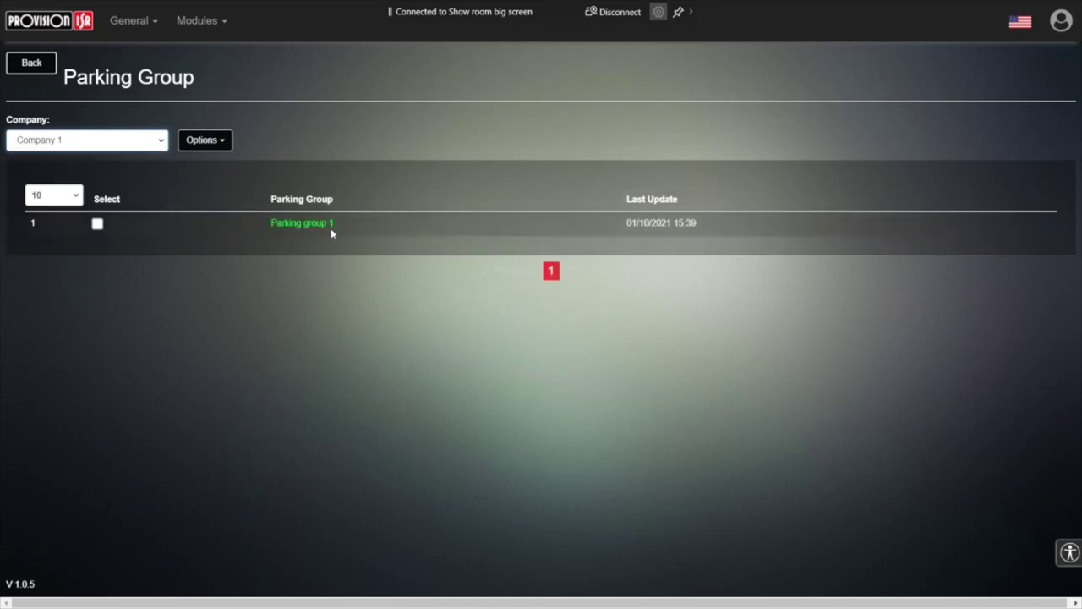
click(145, 142)
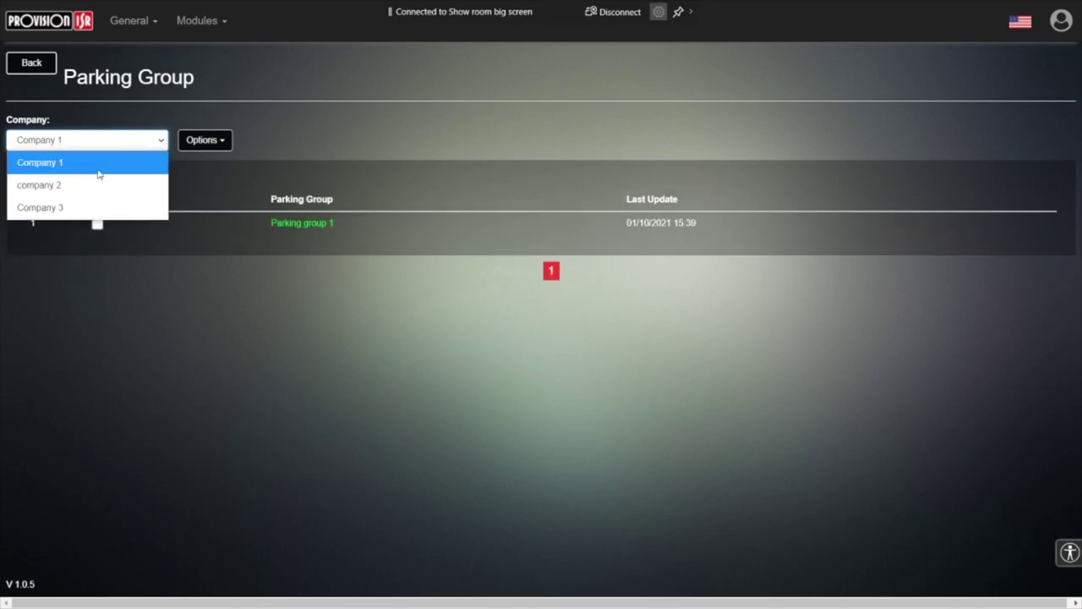
click(92, 183)
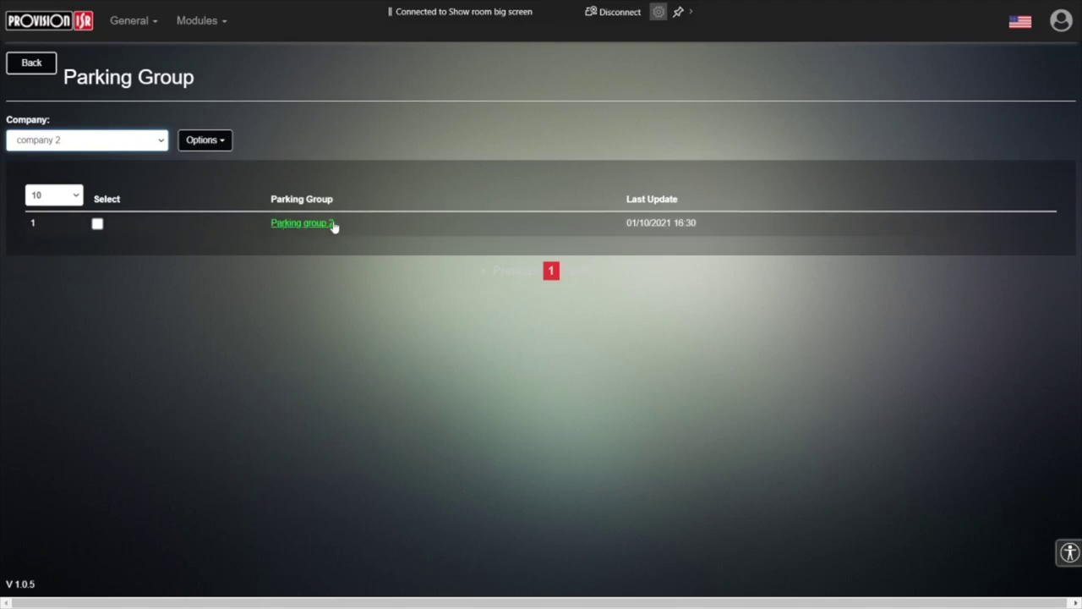
click(108, 141)
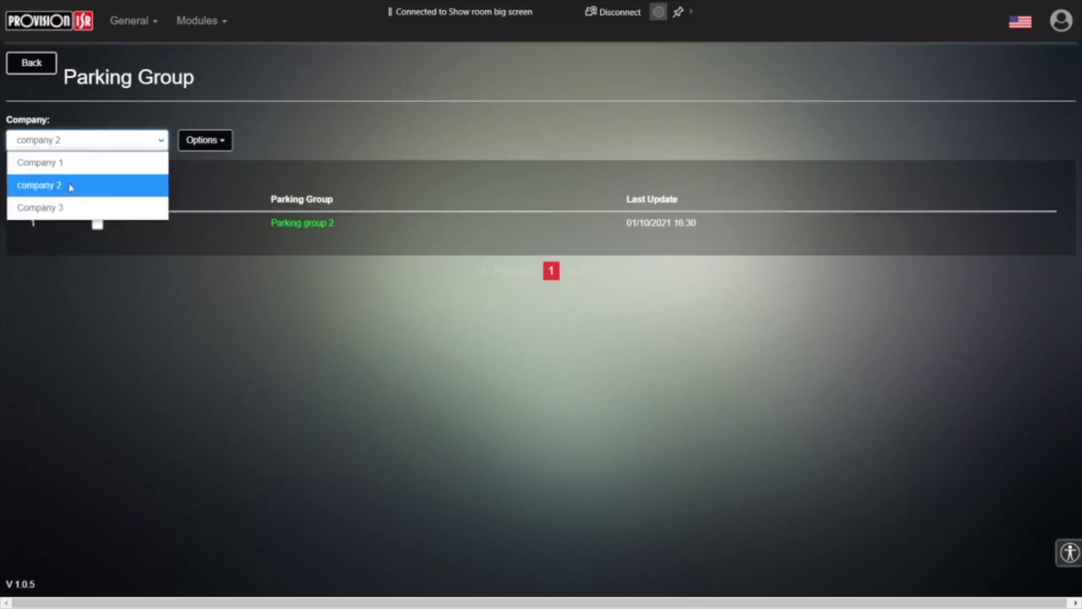
click(56, 209)
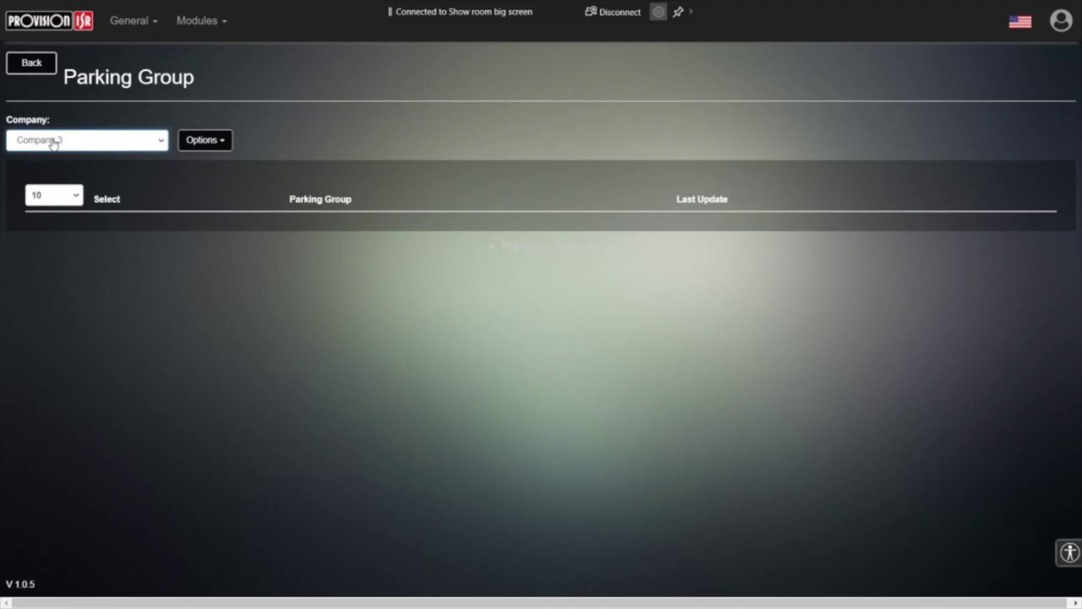
Start a new parking group for Company 3 and name it Technical parking group
click(188, 141)
click(206, 167)
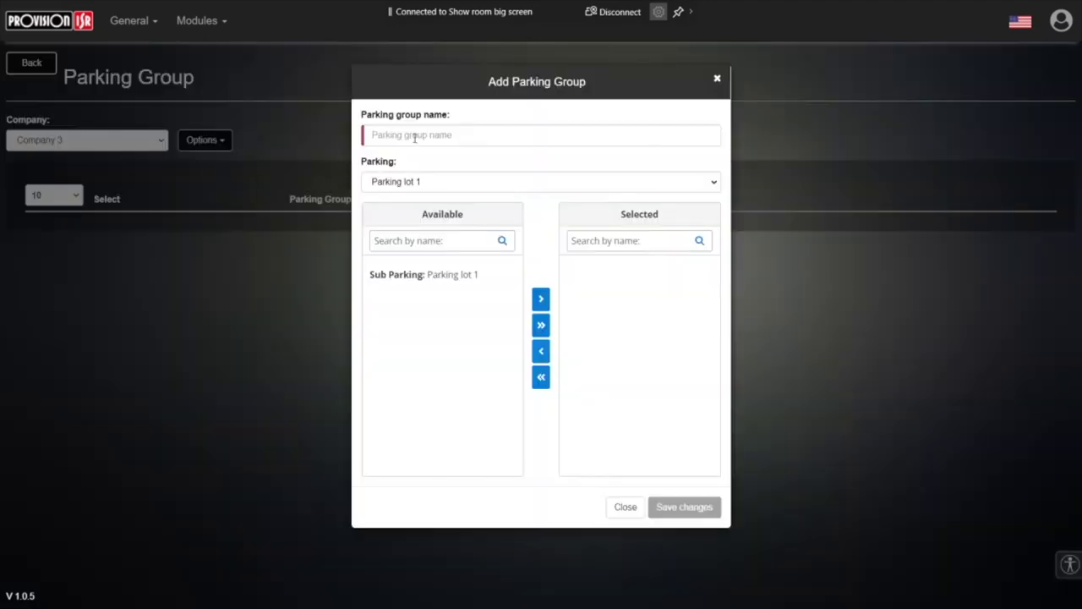
click(415, 138)
text(TE)
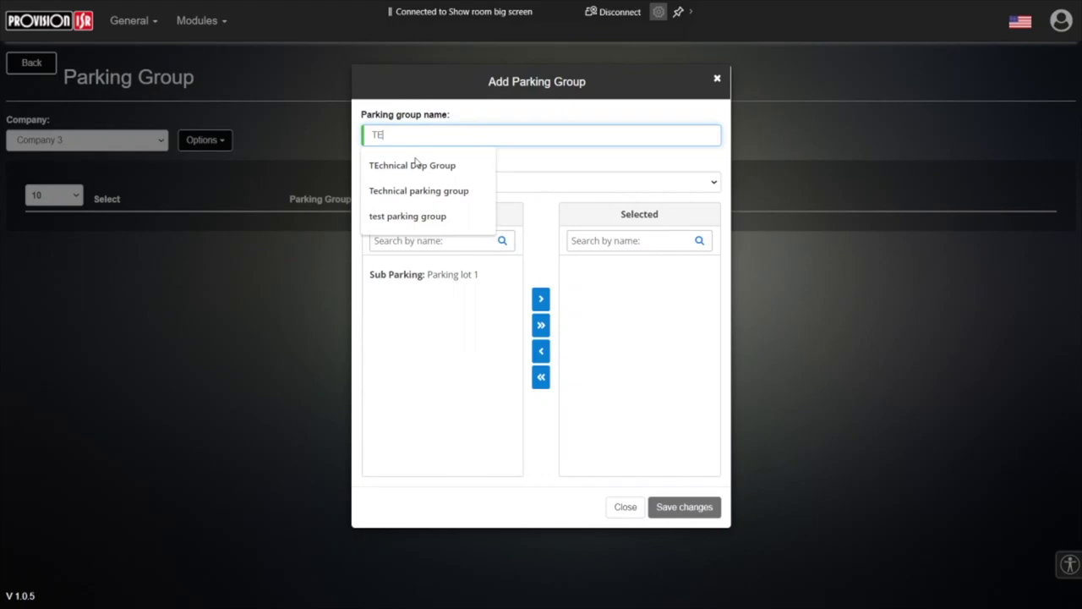
key(BackSpace)
text(echnical)
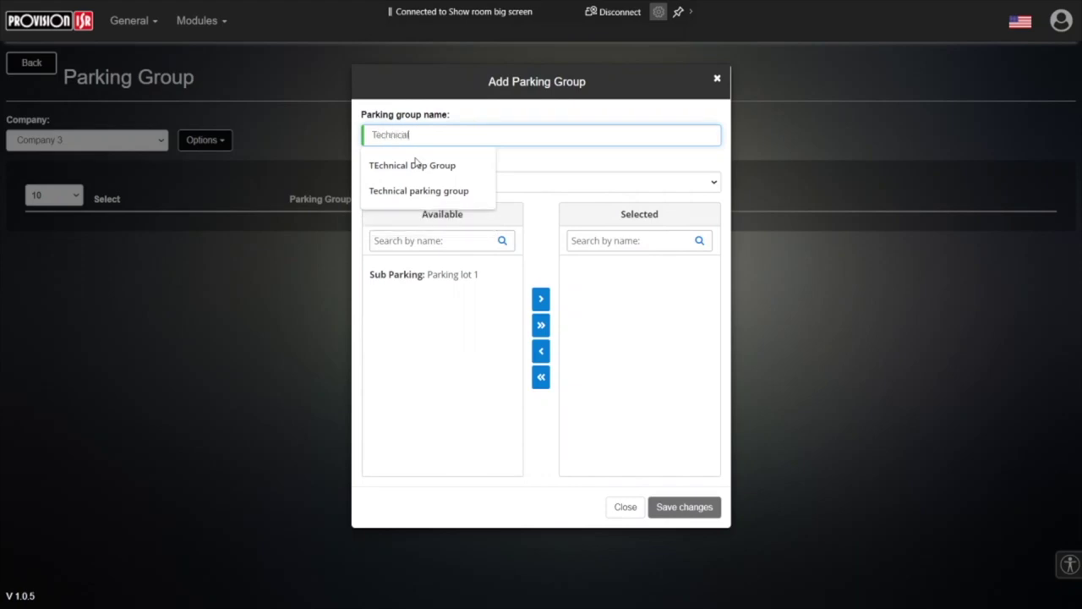
text( parking group)
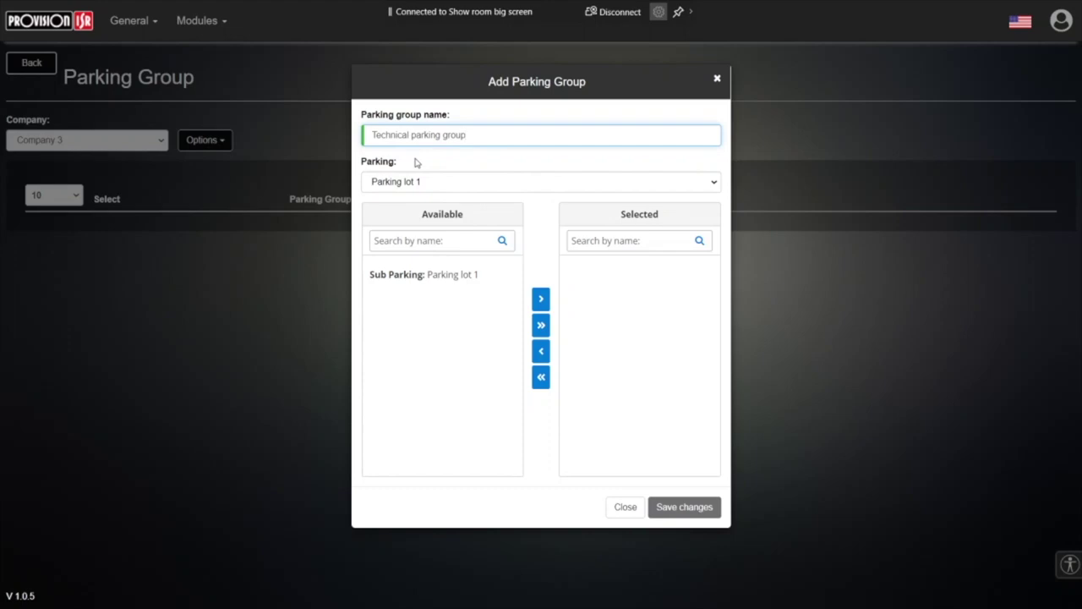
Assign the sub parking Parking lot 1 to the Technical parking group, save it and dismiss the access level dialog
click(455, 274)
click(541, 299)
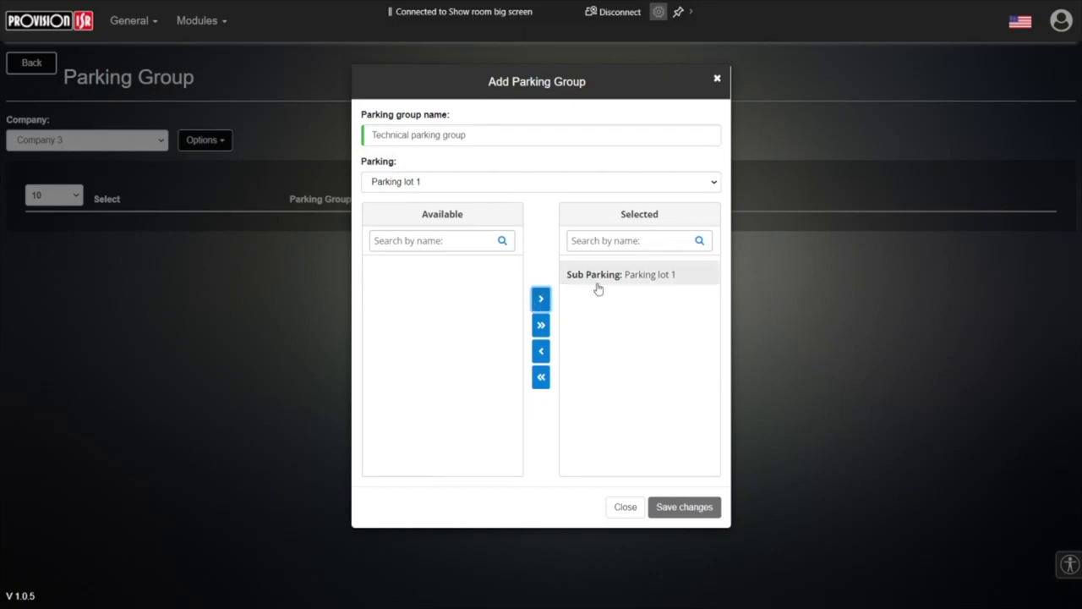
drag(467, 133, 345, 134)
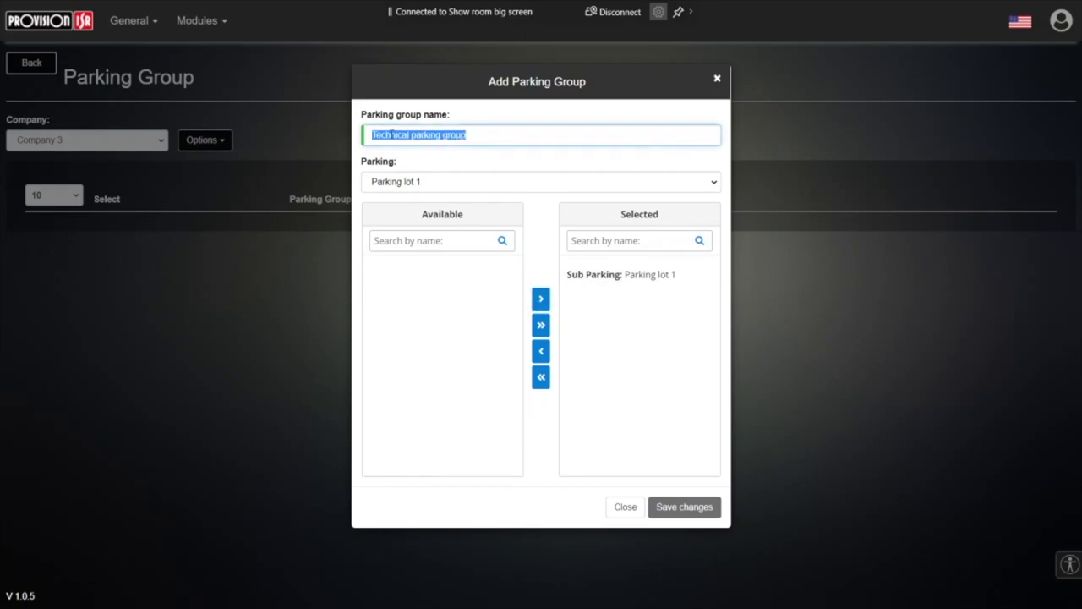
click(393, 135)
drag(485, 135, 360, 135)
click(610, 279)
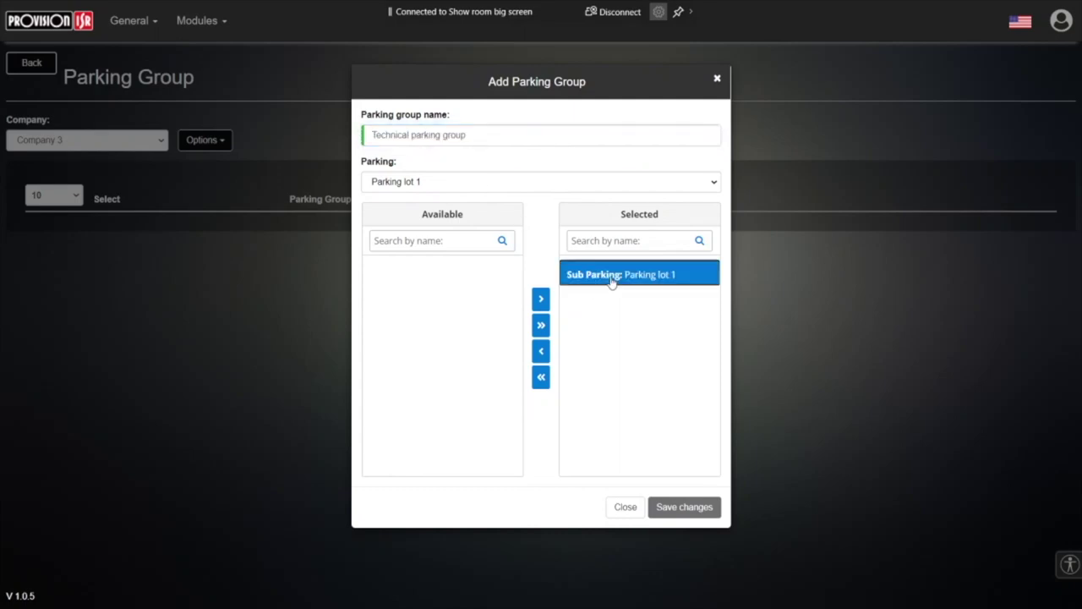
click(663, 508)
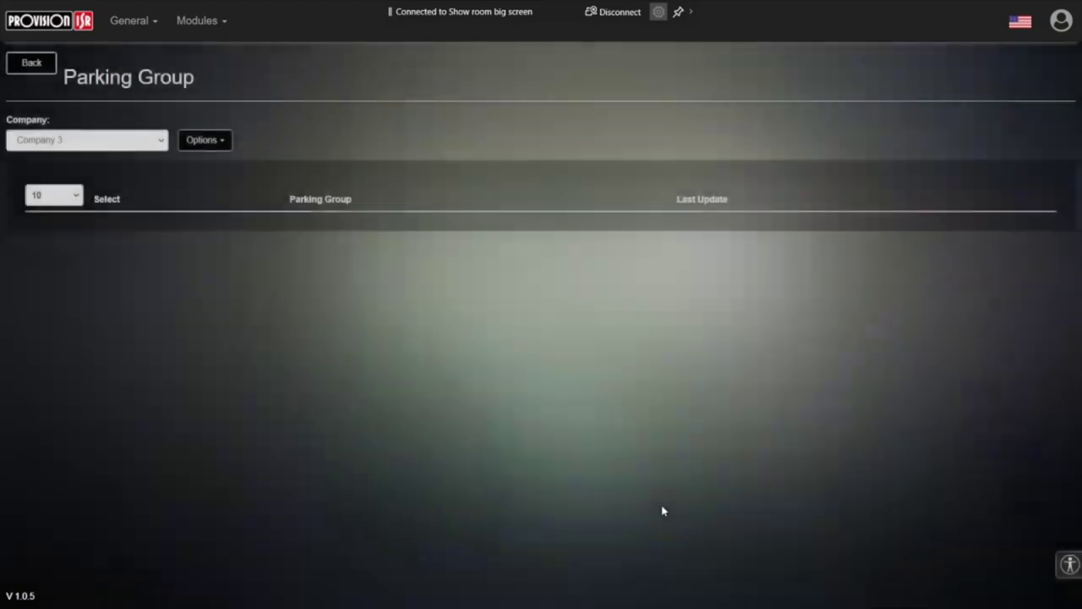
click(699, 140)
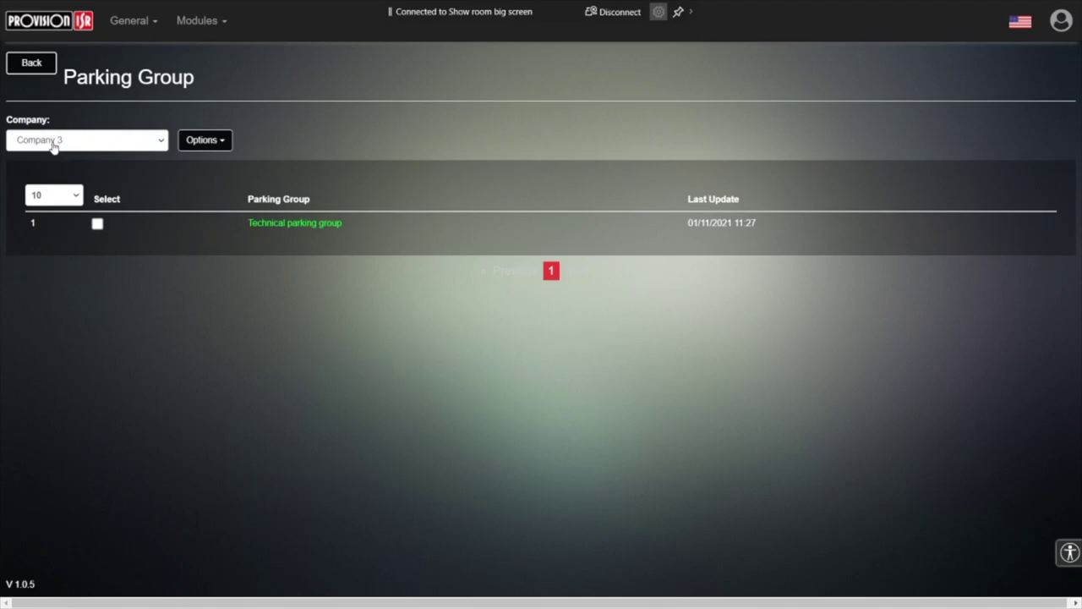
Add a second parking group named Sales parking group to Company 3, with the sub parking Parking lot 1 assigned
click(221, 139)
click(225, 172)
click(448, 135)
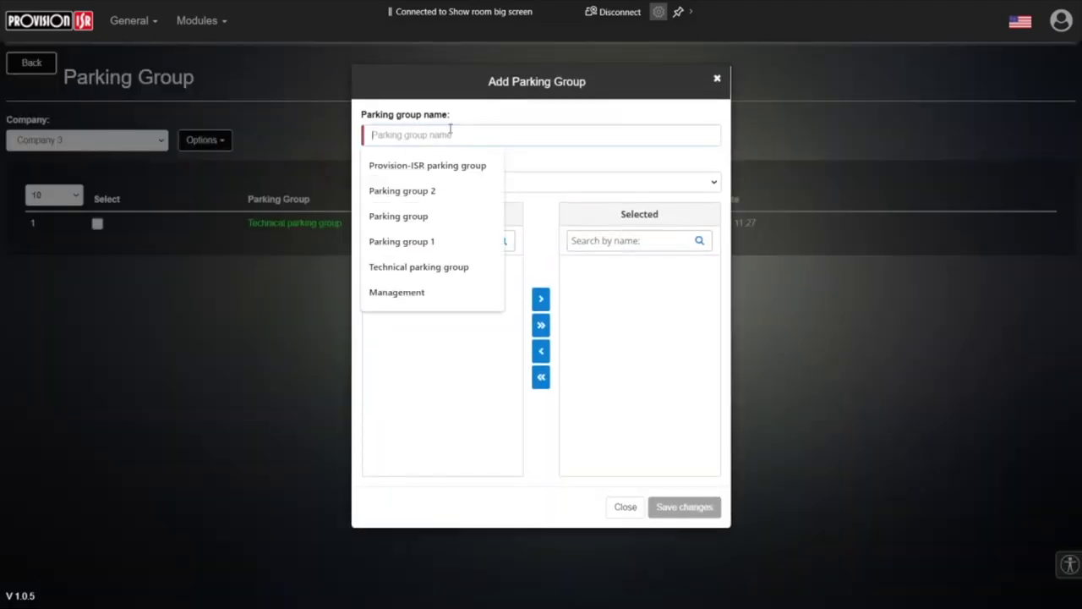
text(Sales )
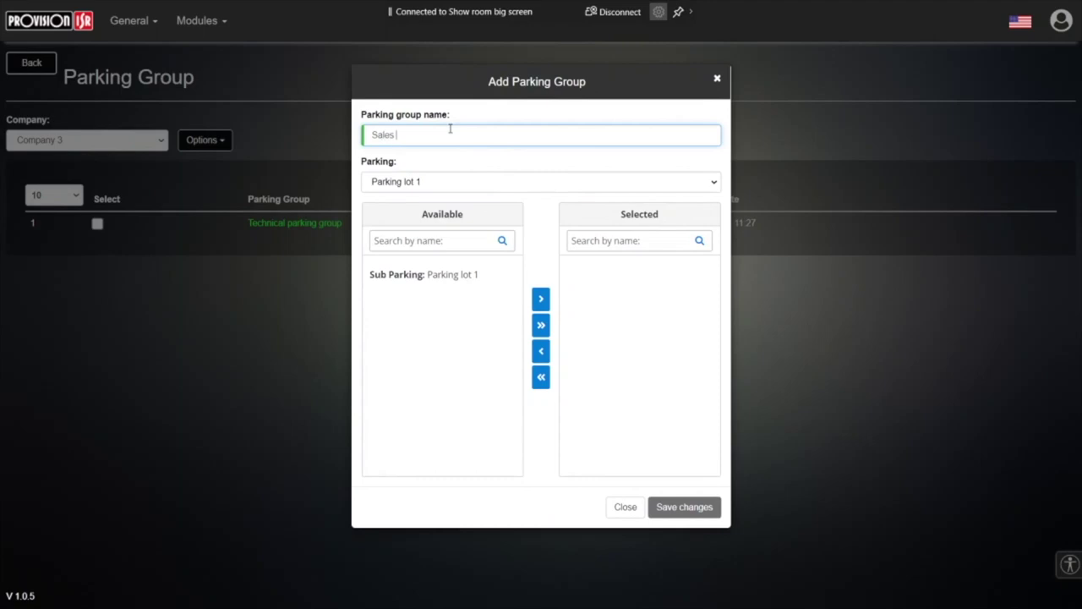
text(parking group)
click(449, 276)
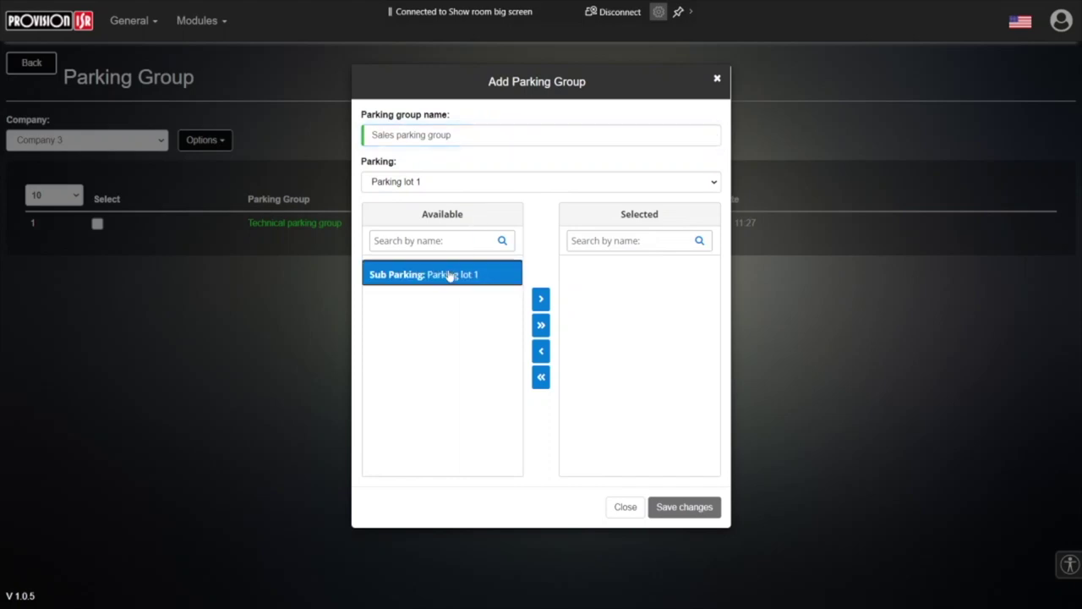
click(542, 301)
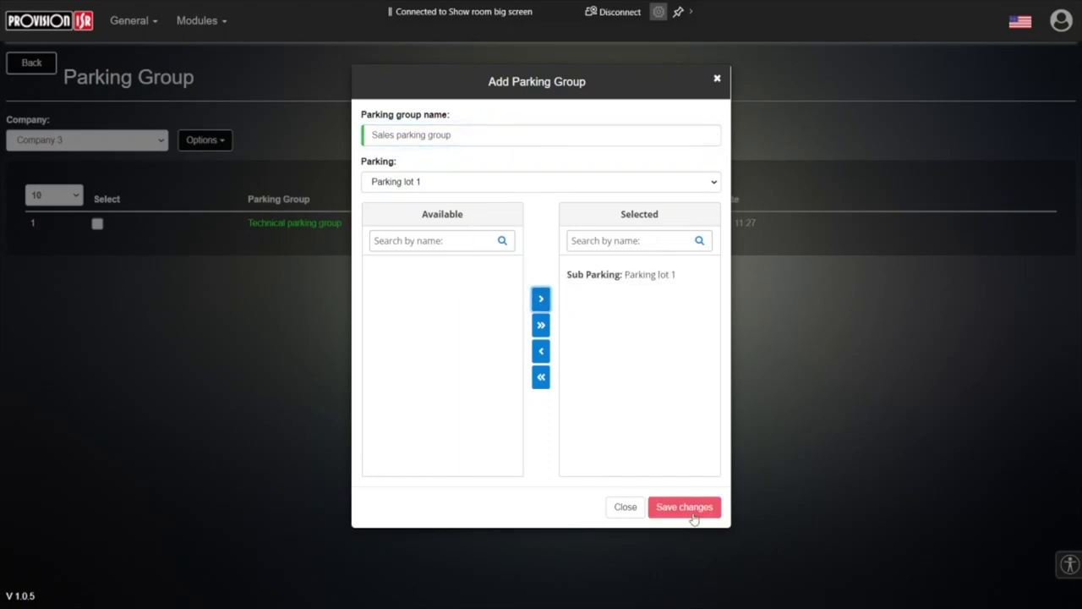
click(683, 512)
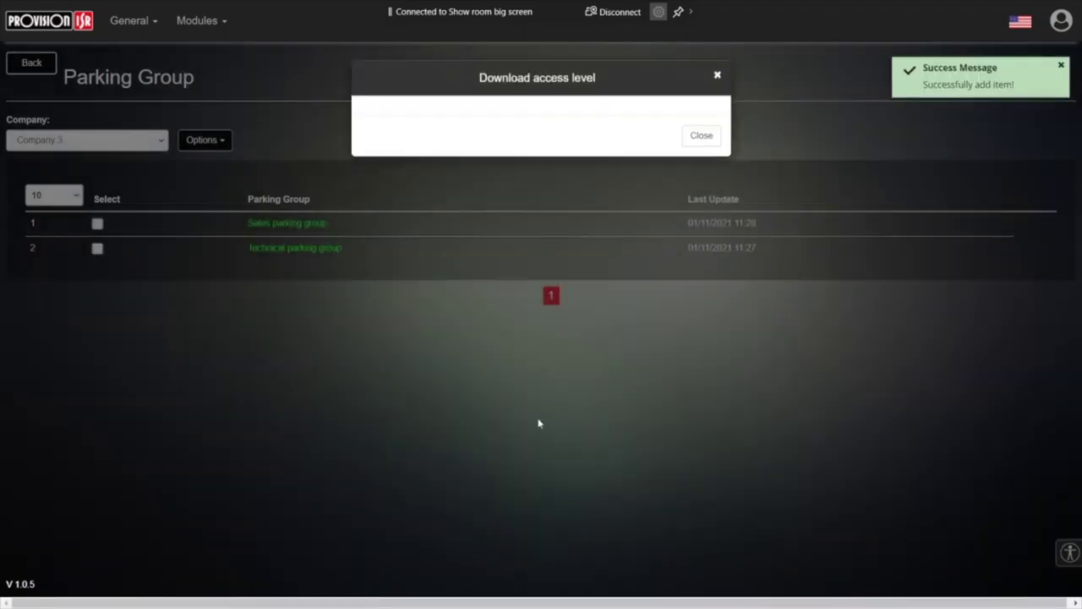
click(701, 140)
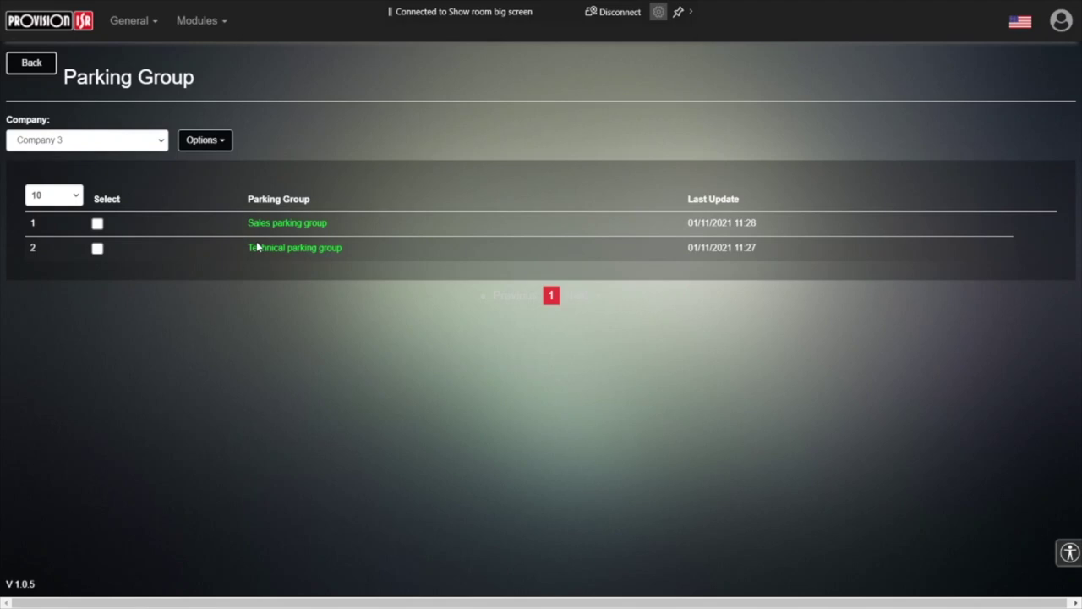
Start a third parking group for Company 3 and name it MArketing PArkign group
click(193, 142)
click(207, 164)
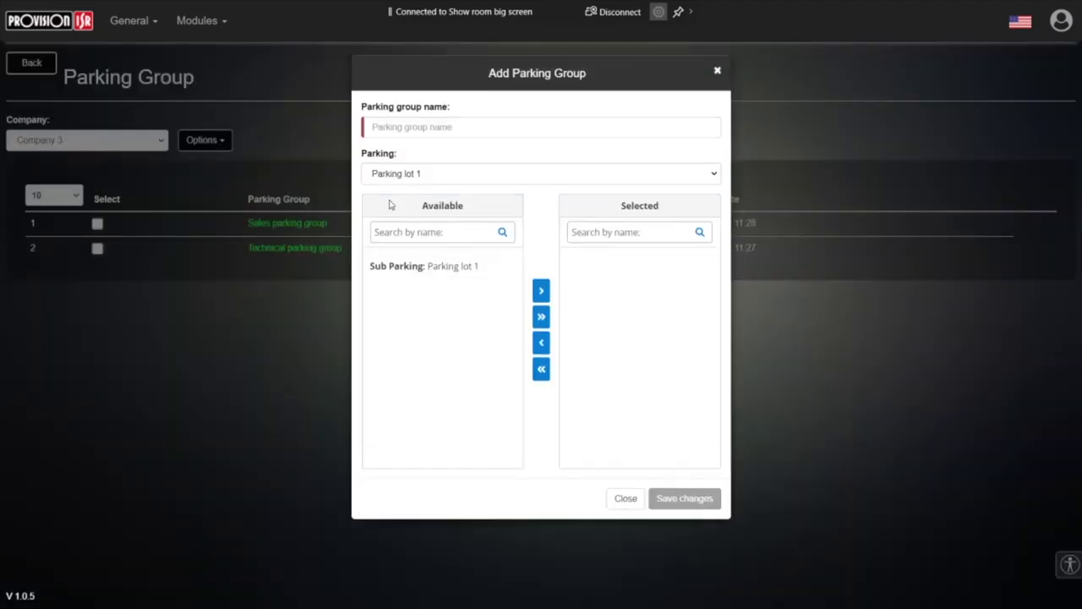
click(433, 135)
text(MArketi)
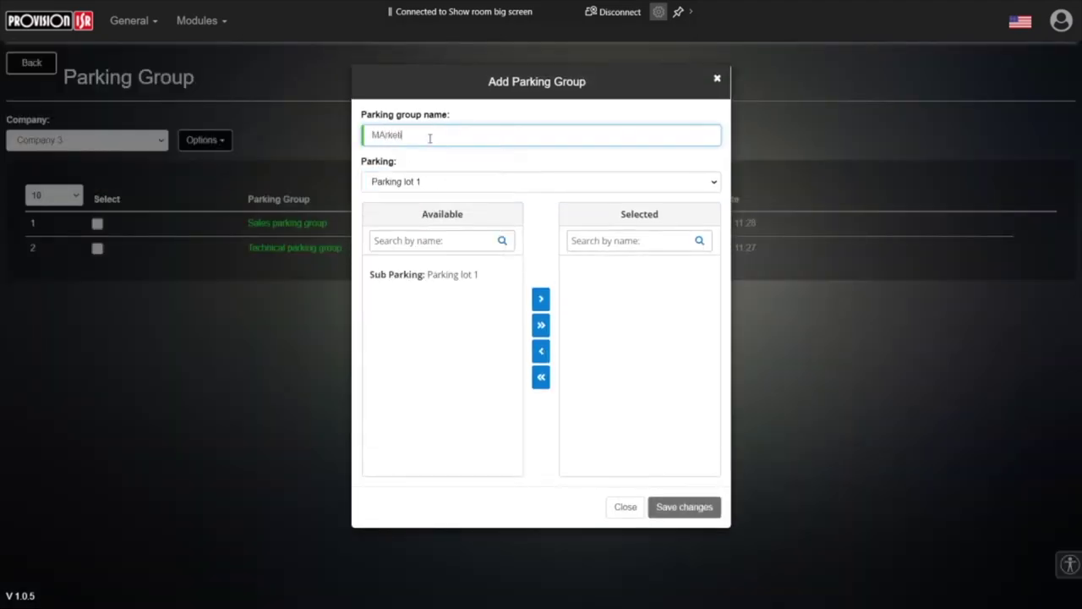
text(ng PArkign vgrop)
key(BackSpace)
key(BackSpace)
key(BackSpace)
key(BackSpace)
key(BackSpace)
text(group)
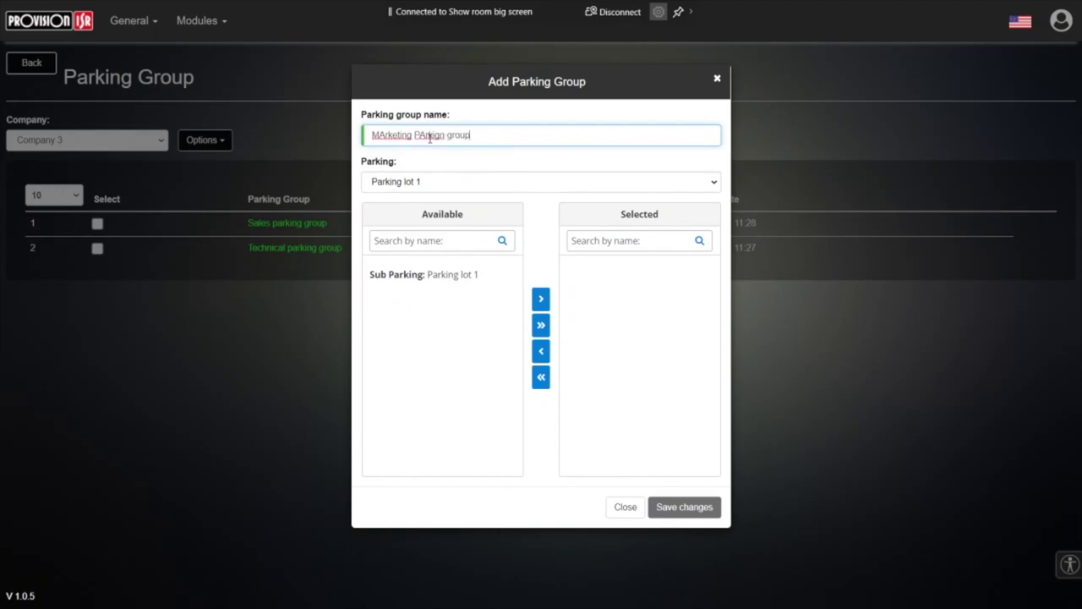
Assign the sub parking Parking lot 1 to the MArketing PArkign group, save it and dismiss the access level dialog
click(473, 274)
click(541, 299)
click(701, 508)
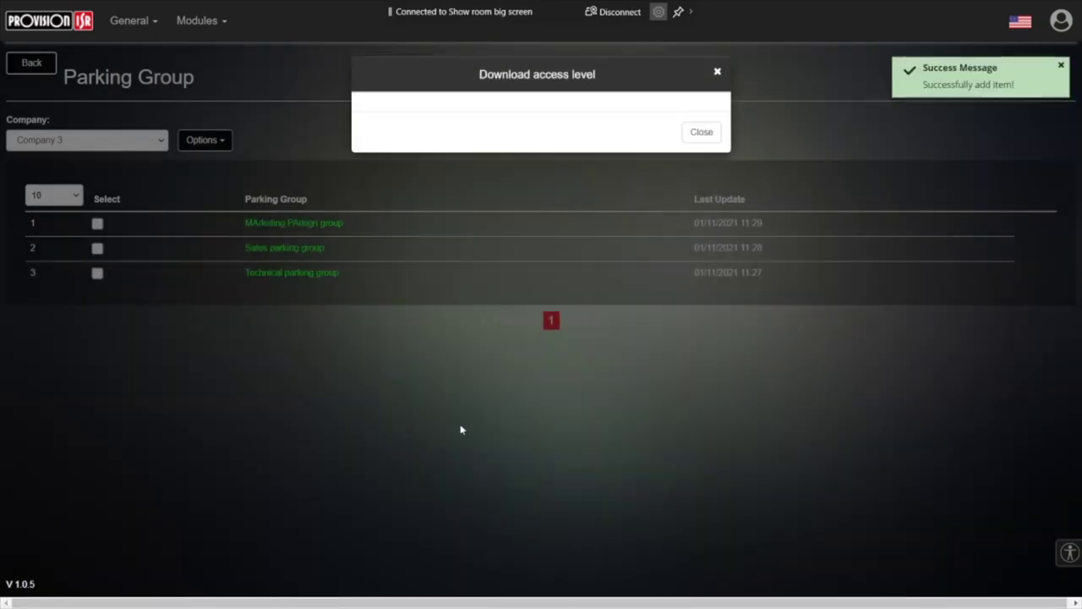
click(701, 137)
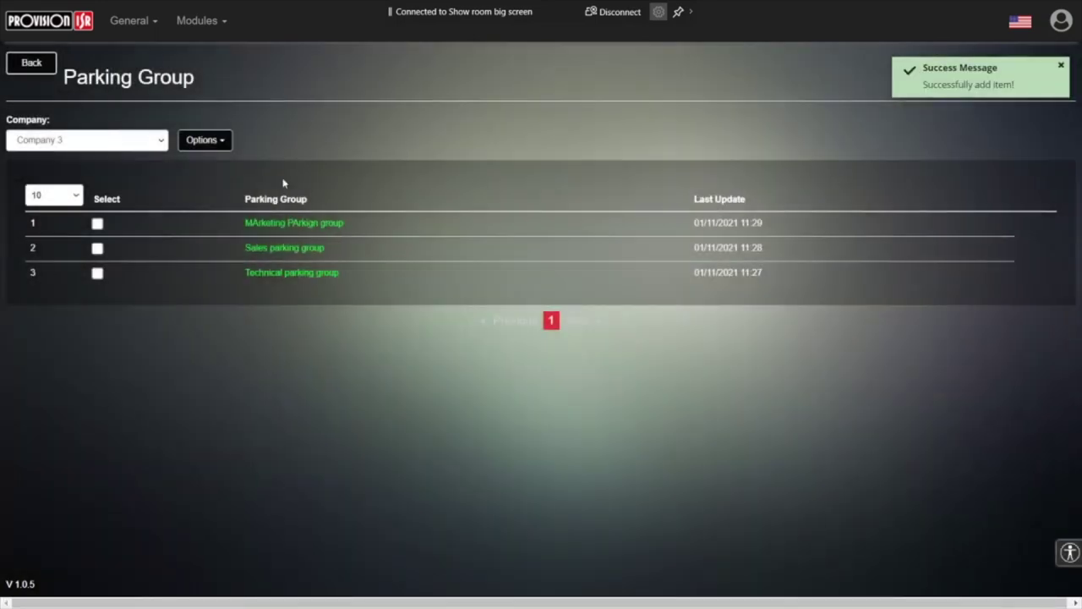
View the saved settings of the MArketing PArkign group and return to the module overview
click(270, 224)
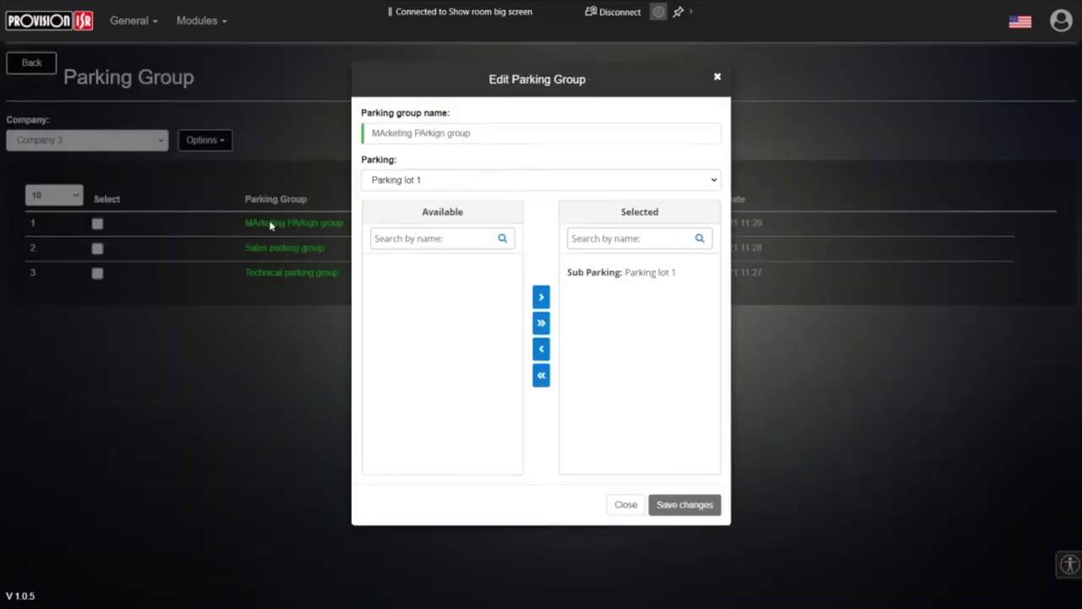
click(626, 506)
click(25, 56)
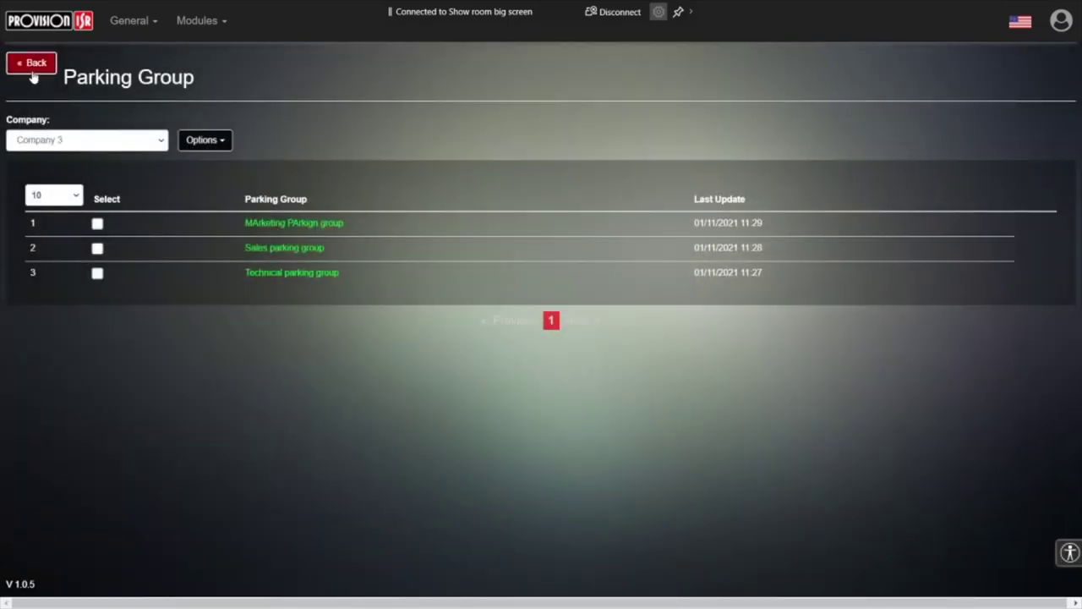
Open Authorized Cars and view the cars of all companies, of Company 1 and of company 2
click(616, 197)
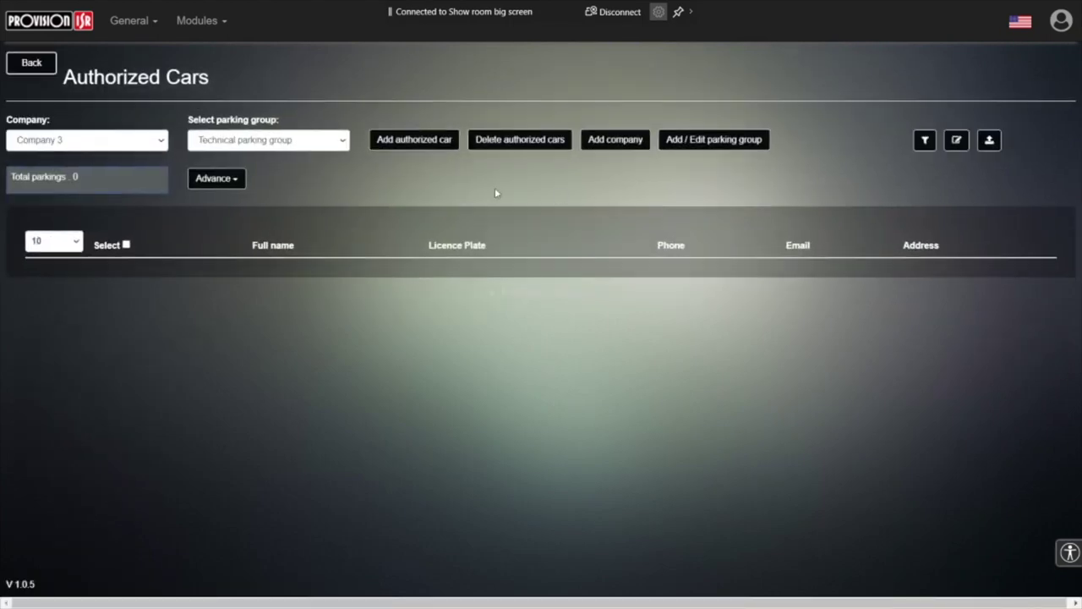
click(120, 142)
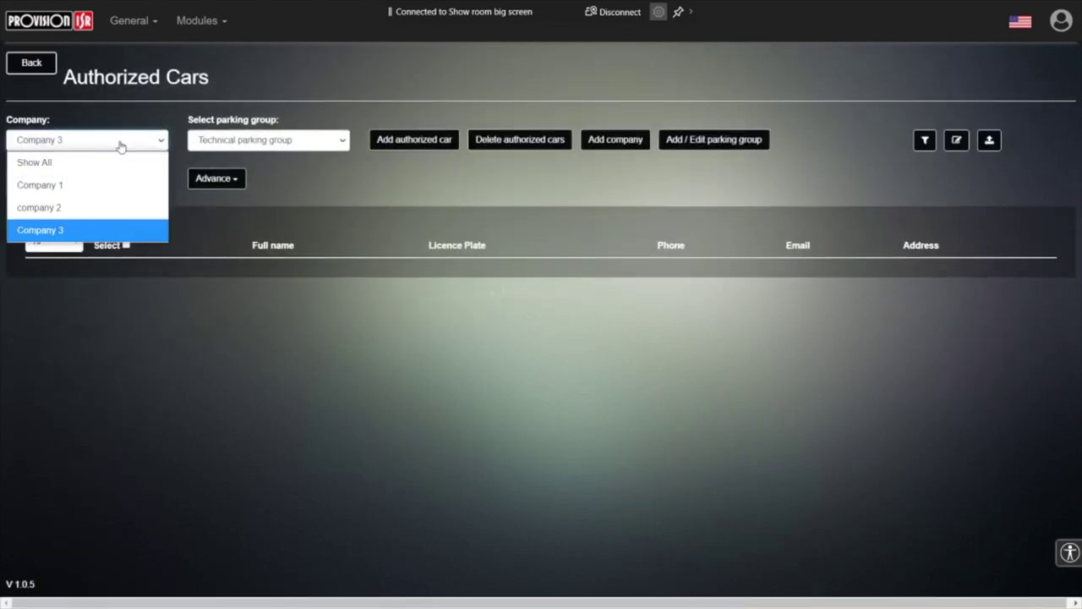
click(73, 171)
click(73, 145)
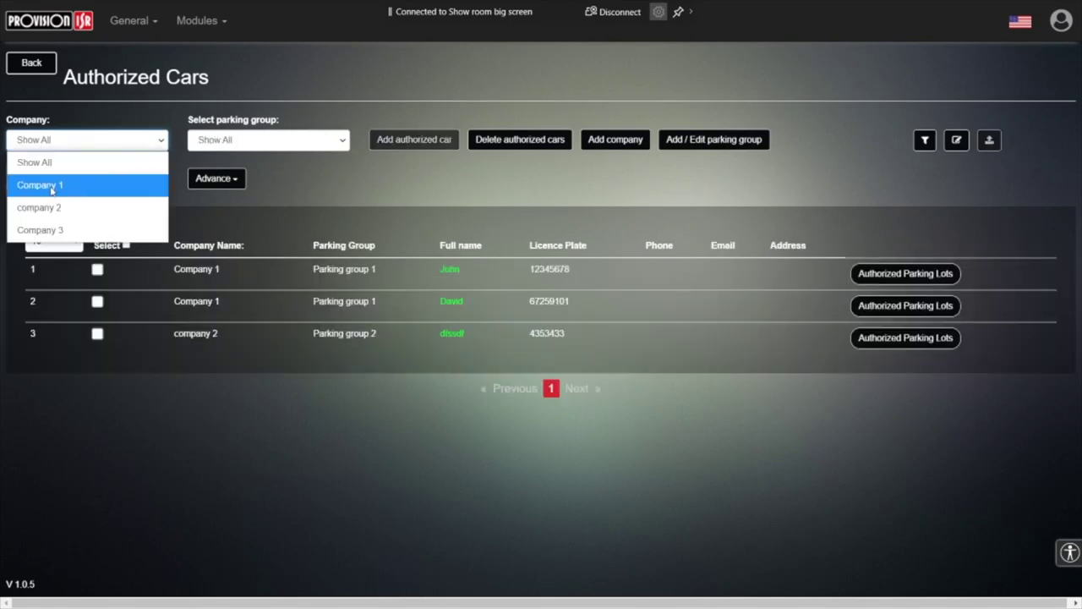
click(56, 181)
click(58, 142)
click(59, 205)
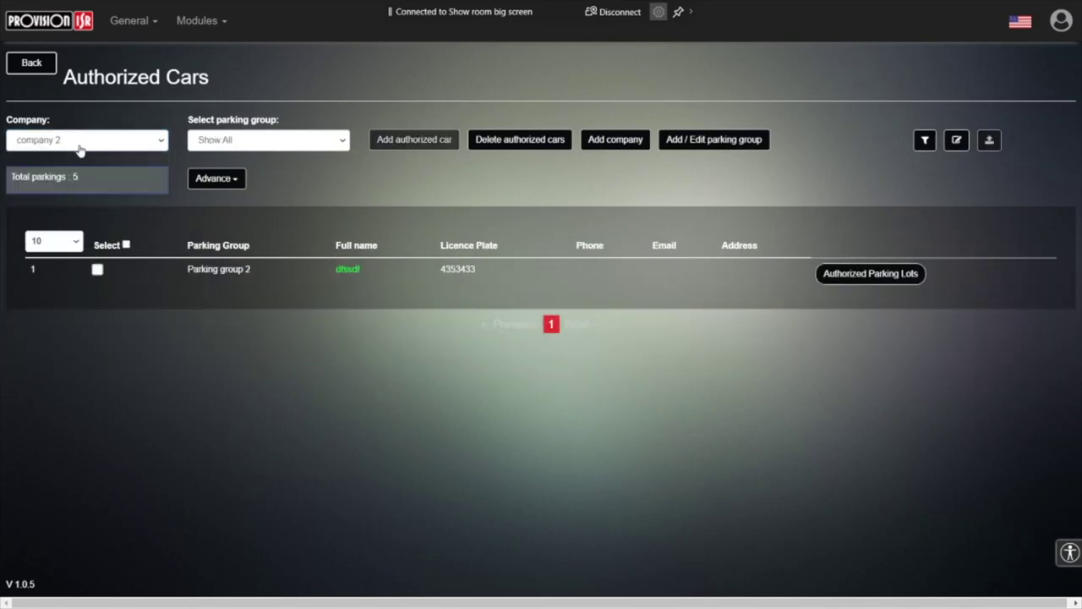
Filter the authorized cars to Company 3 and its Sales parking group
click(80, 145)
click(83, 229)
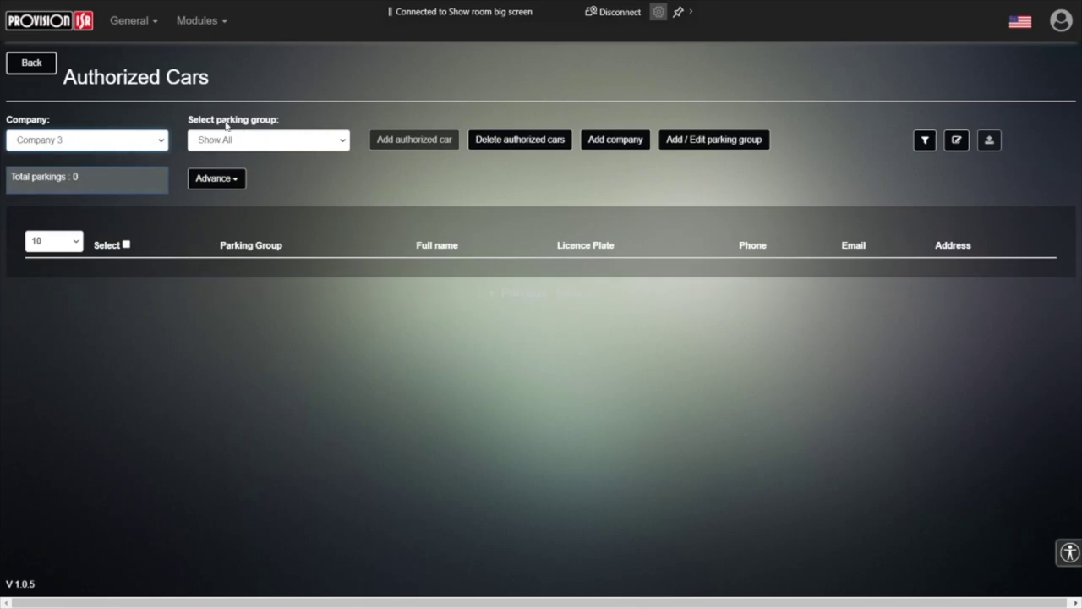
drag(217, 121, 256, 142)
click(256, 142)
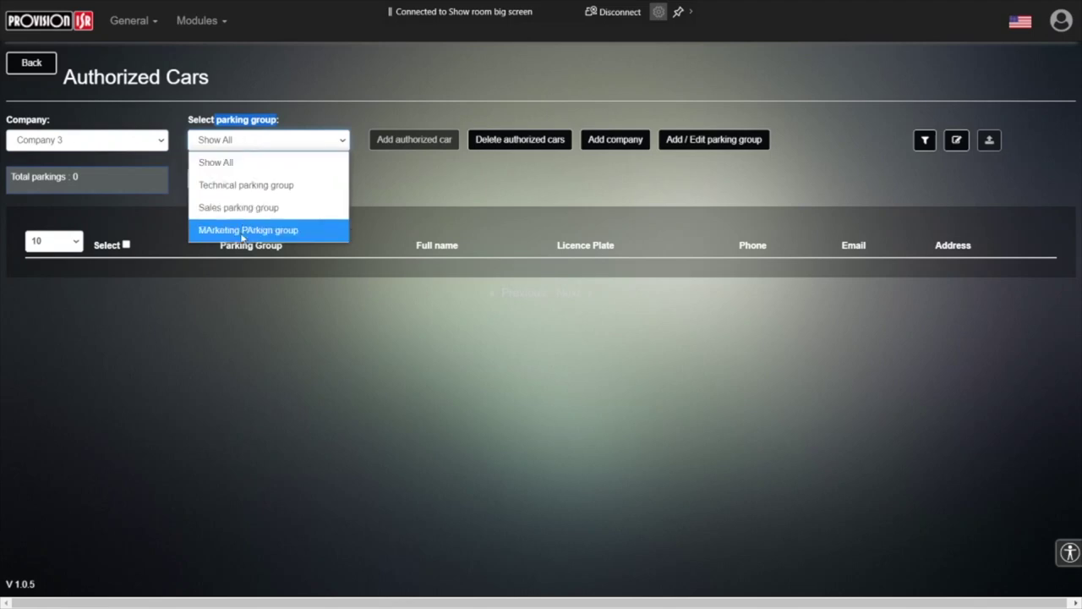
click(250, 208)
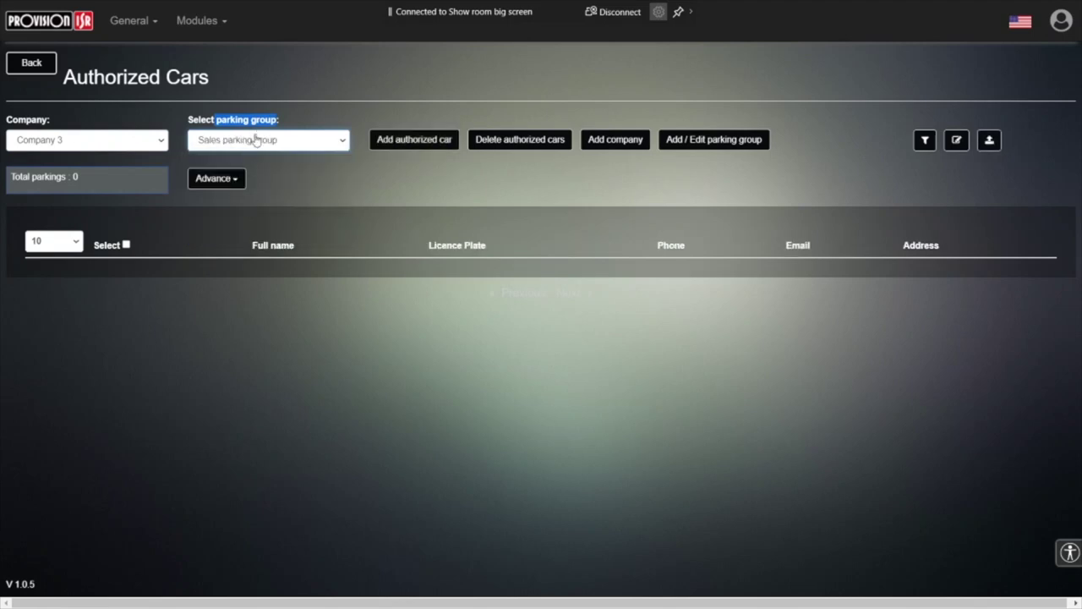
click(399, 139)
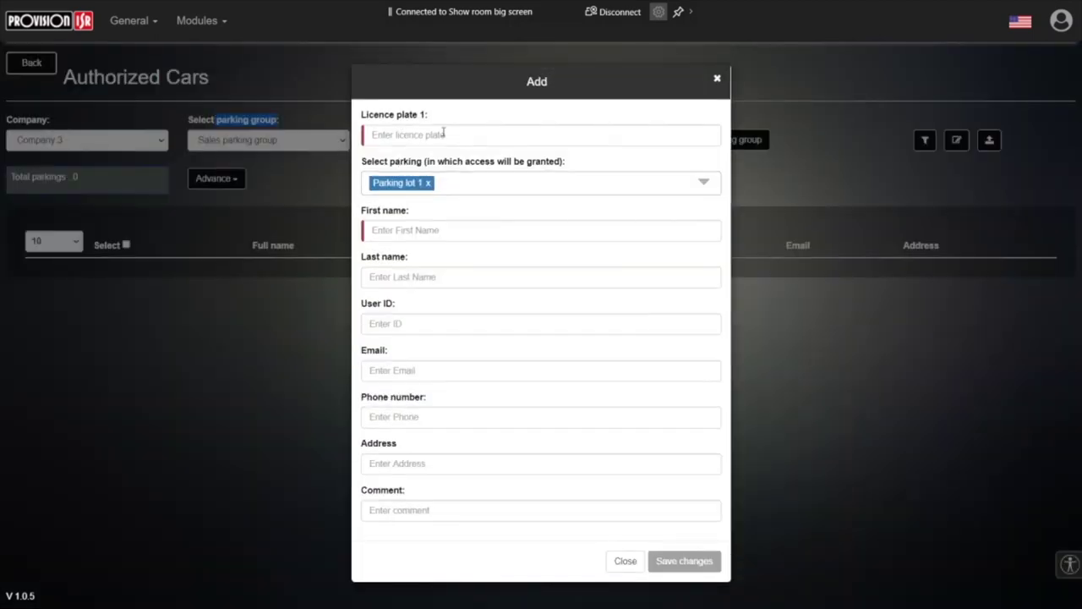
click(443, 134)
text(53455)
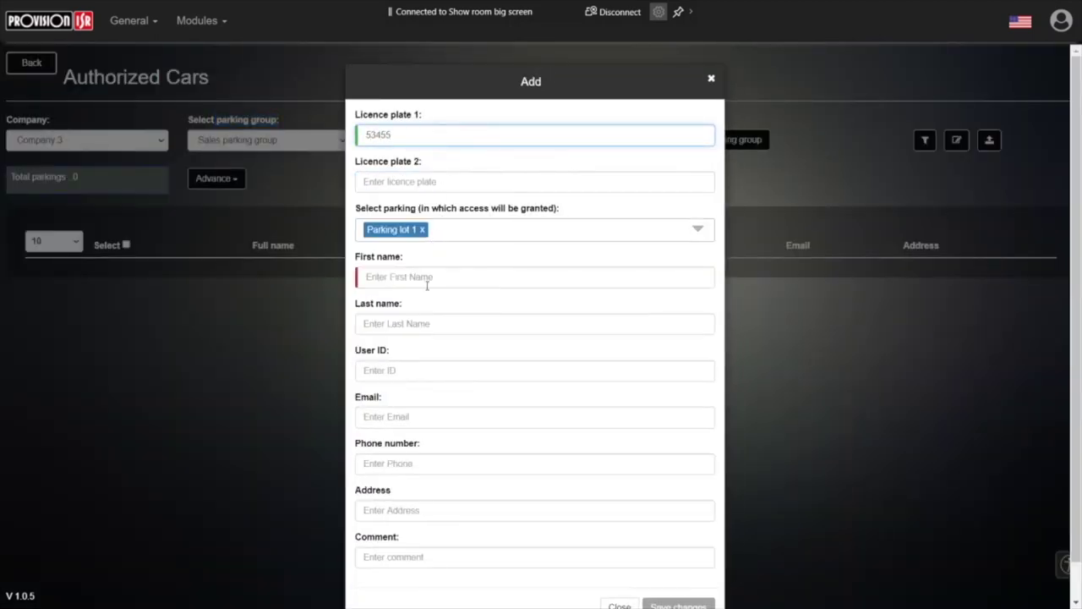
click(427, 282)
click(428, 332)
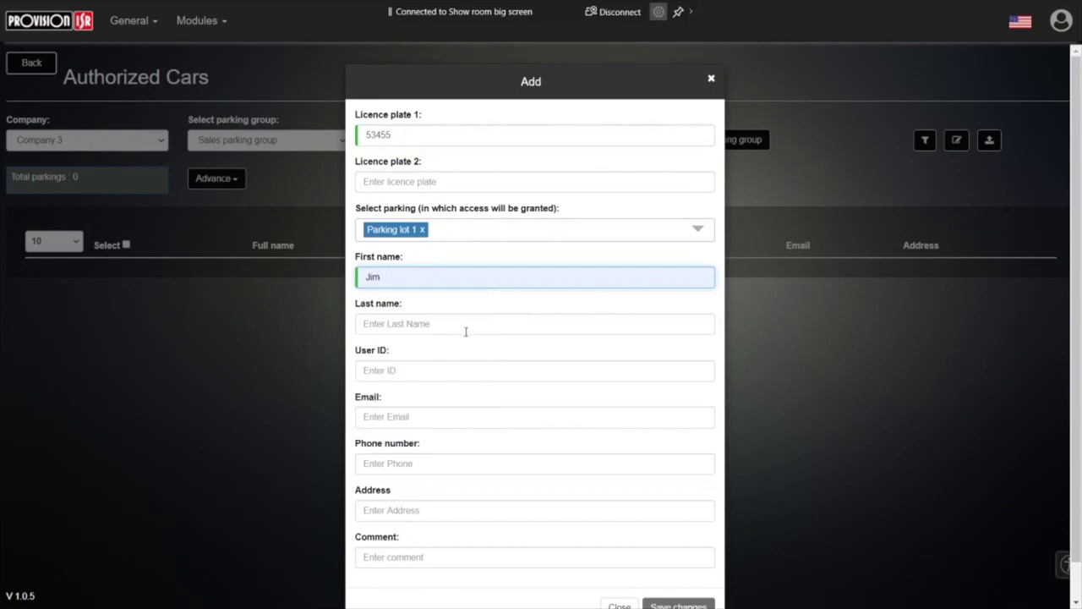
scroll(550, 508, down, 1)
click(672, 565)
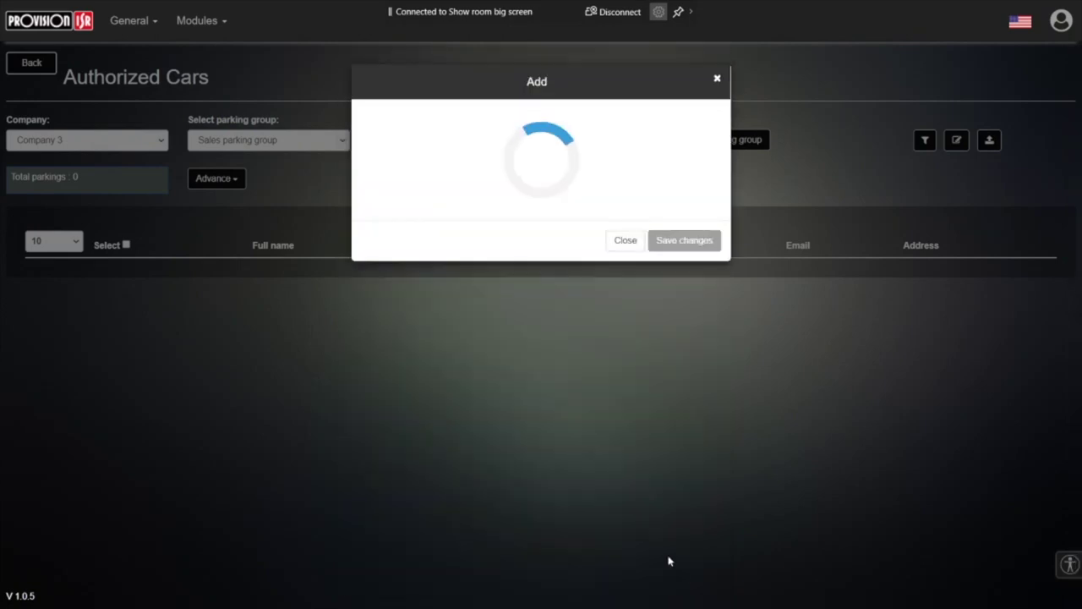
click(701, 240)
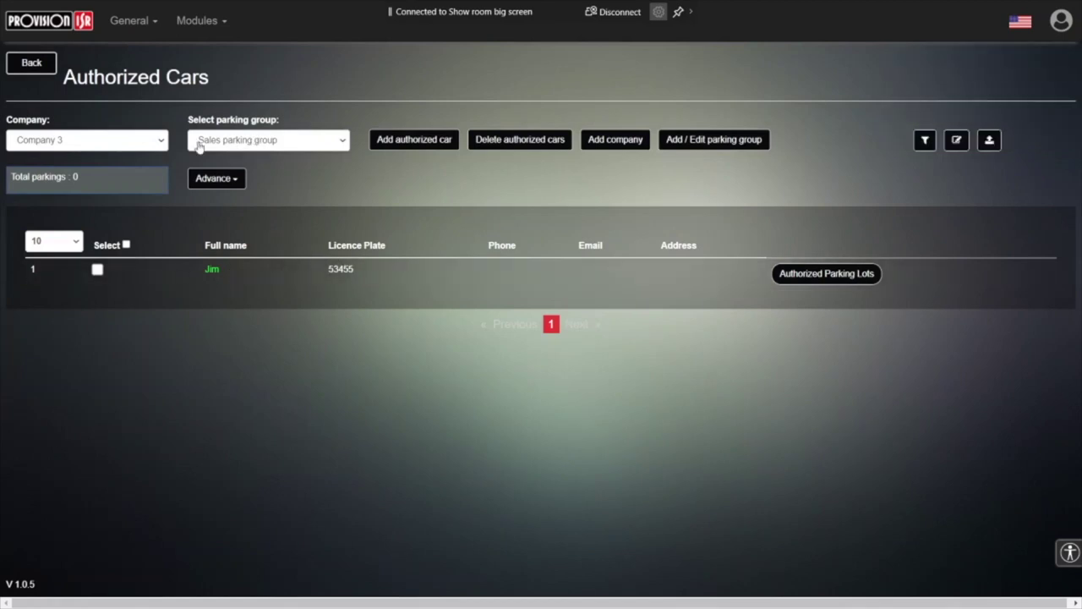
Show the authorized cars of all companies and examine their parking groups, names and licence plates
click(109, 141)
click(84, 164)
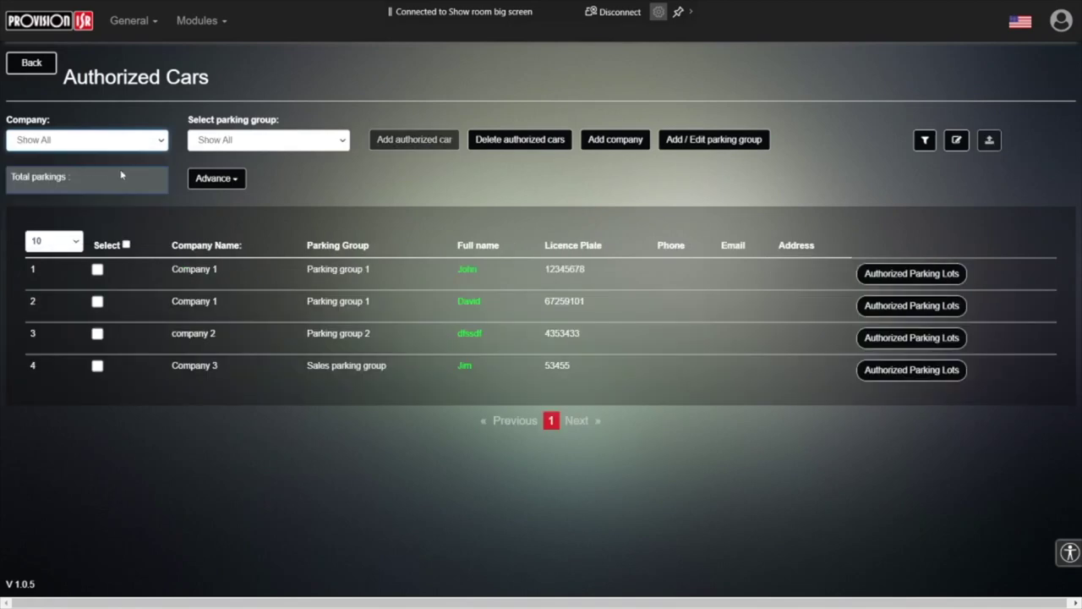
click(237, 142)
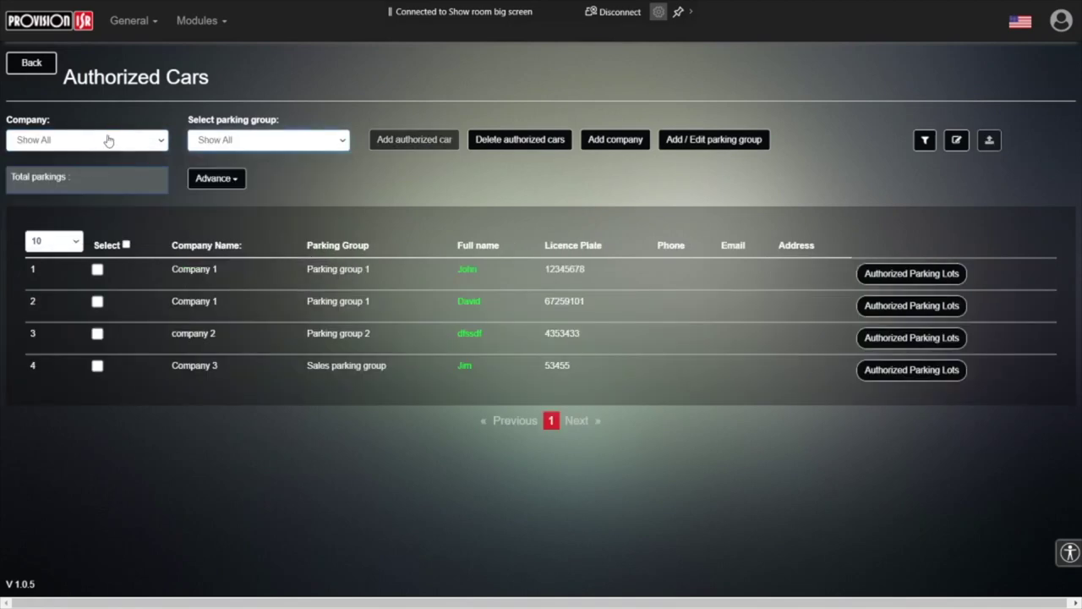
drag(12, 121, 51, 145)
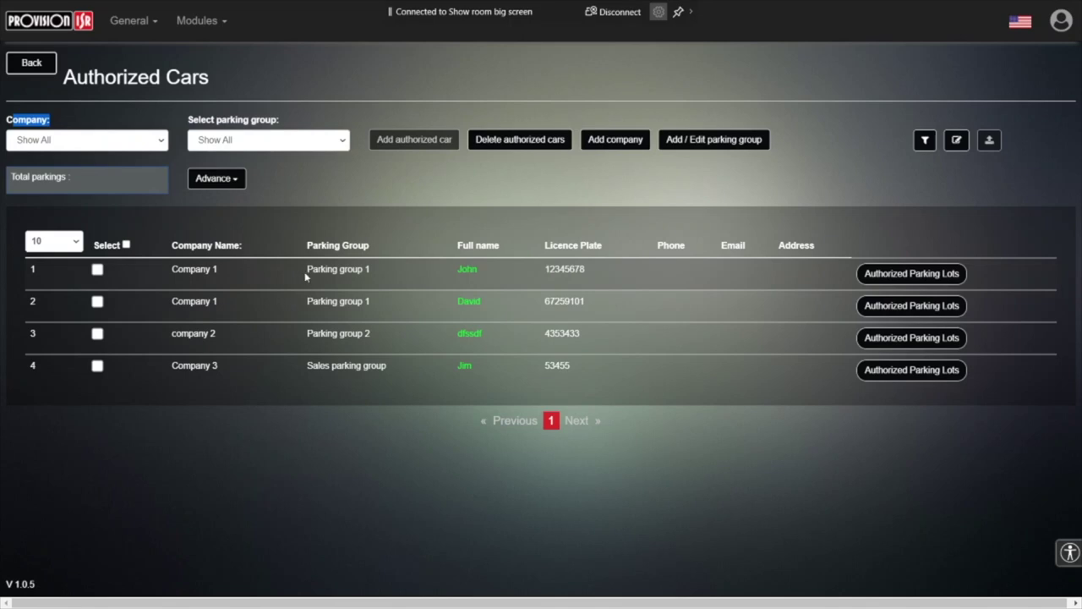
drag(352, 272, 321, 271)
drag(492, 273, 457, 272)
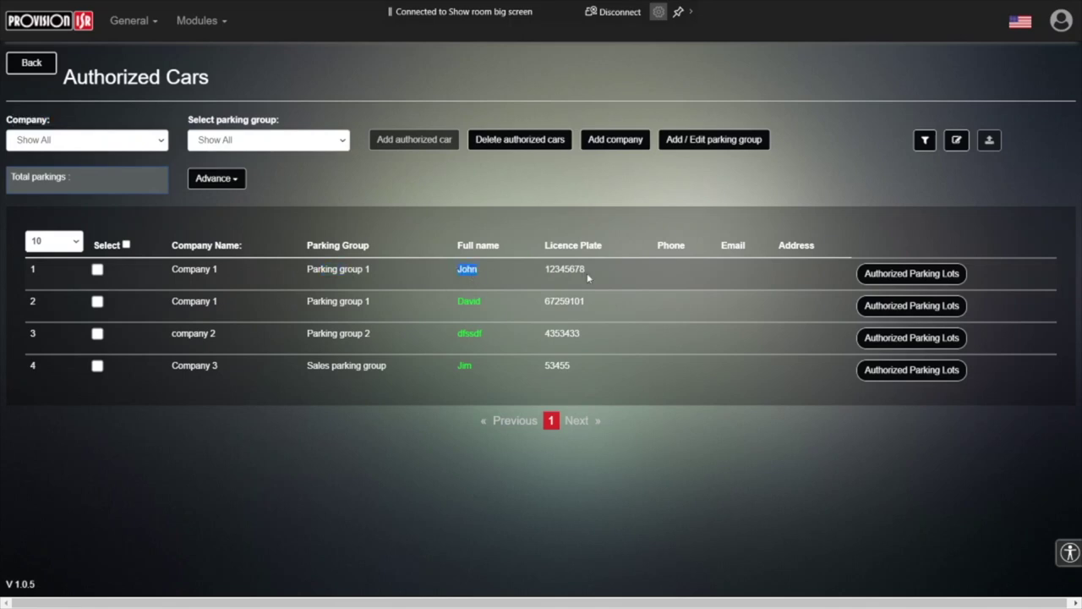
drag(589, 277, 560, 272)
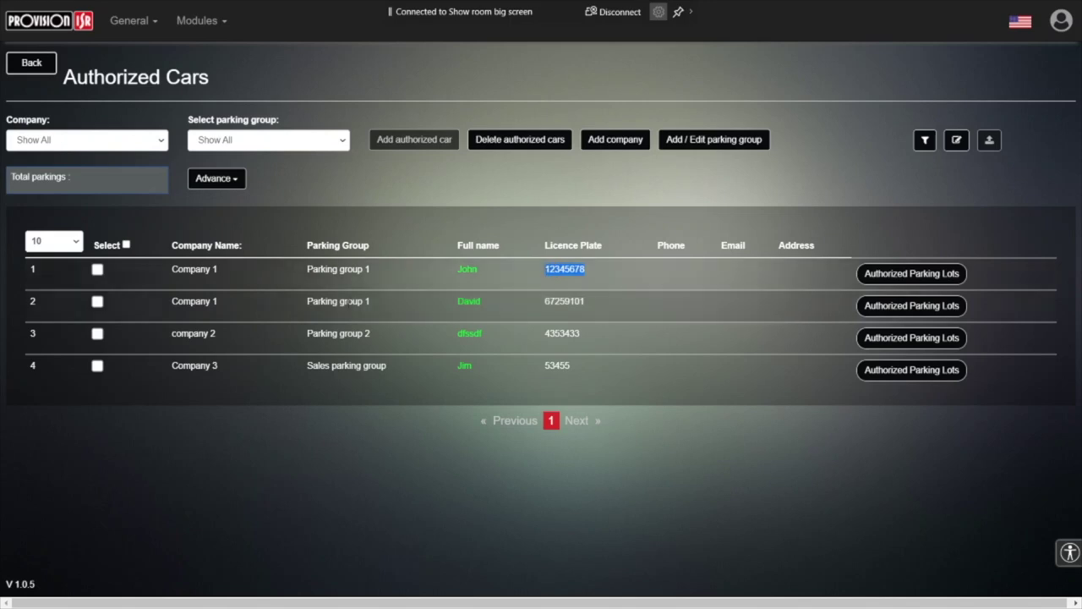
drag(372, 301, 302, 309)
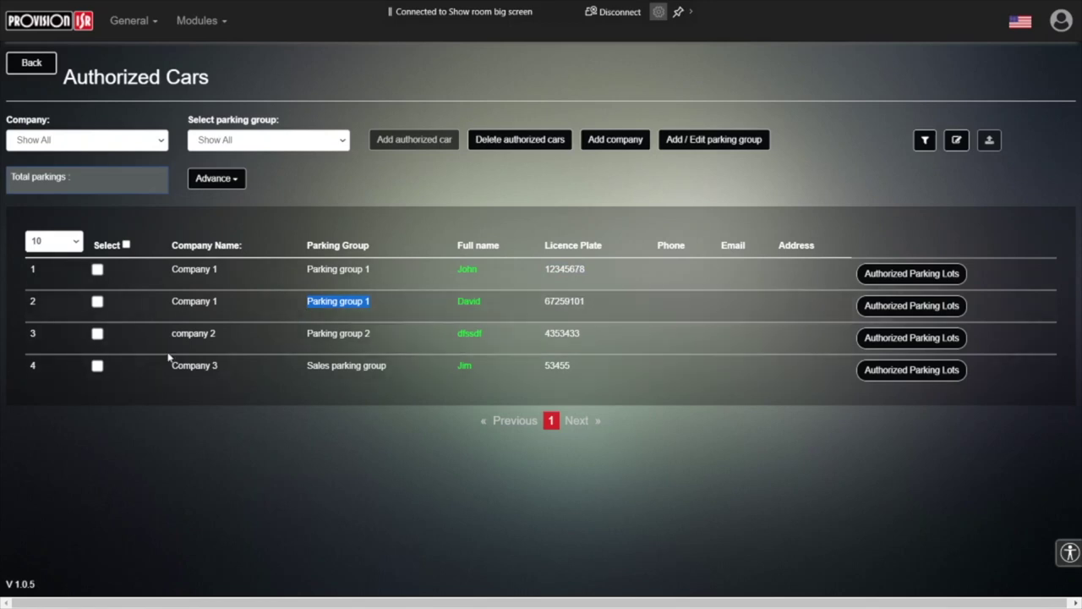
View the authorized cars of Company 3, company 2 and Company 1 in turn, checking the parking group of each Company 1 car
click(93, 140)
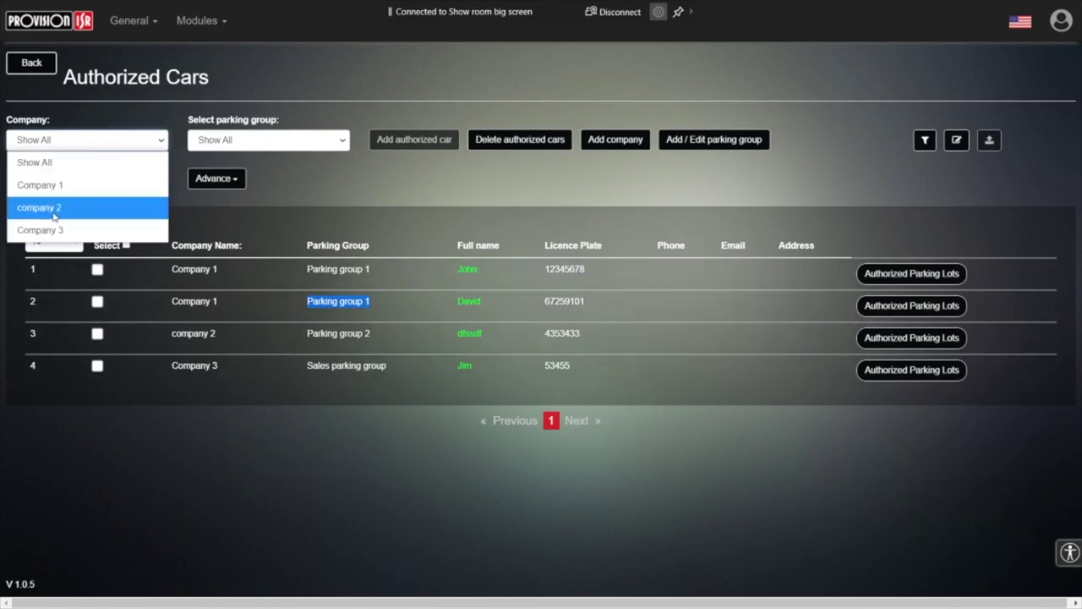
click(48, 230)
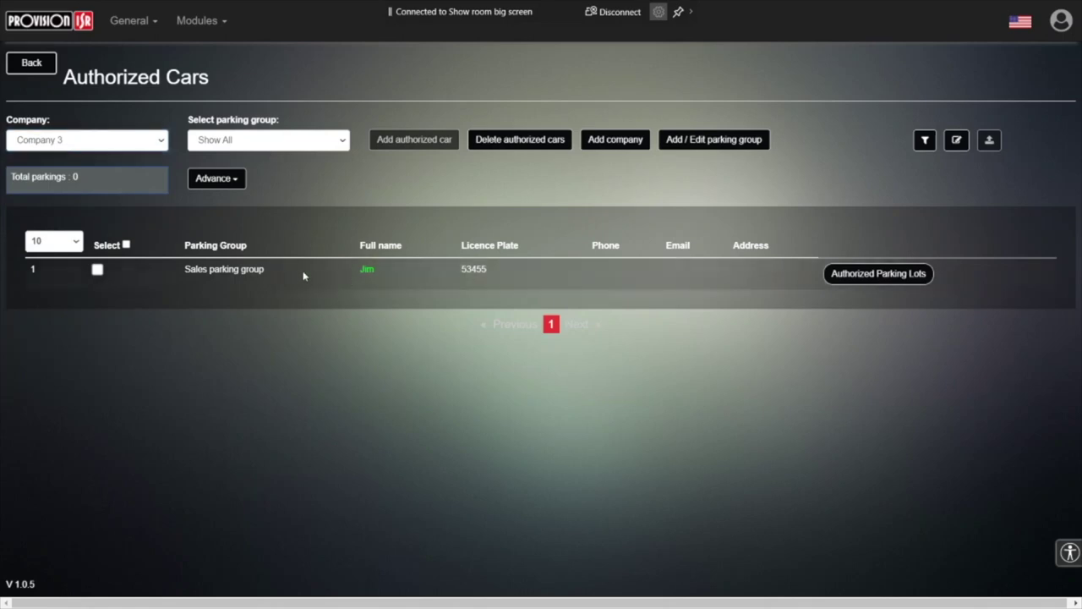
click(130, 148)
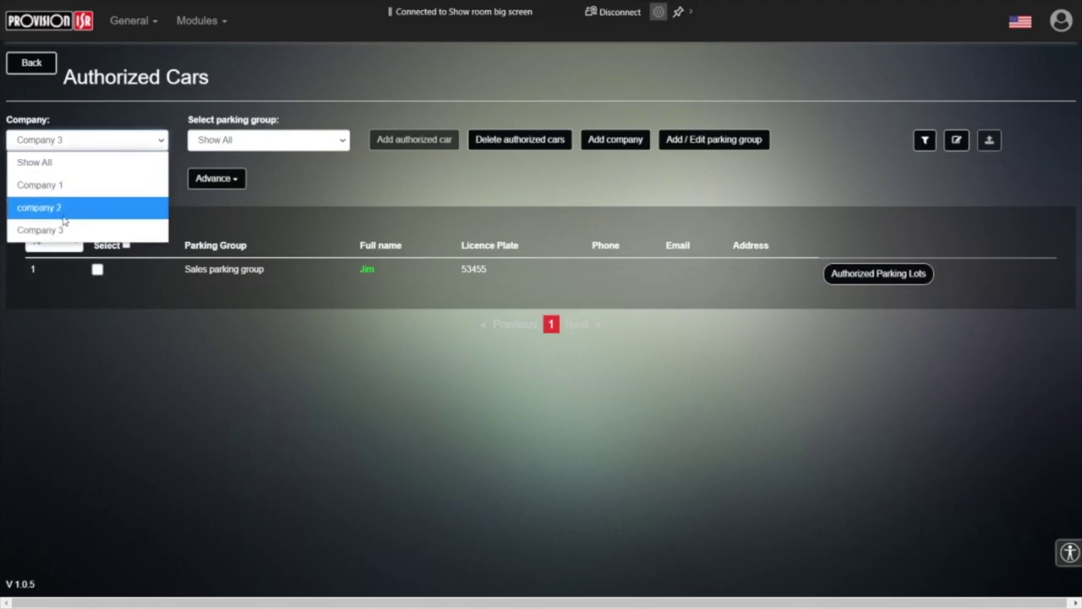
click(63, 208)
click(89, 140)
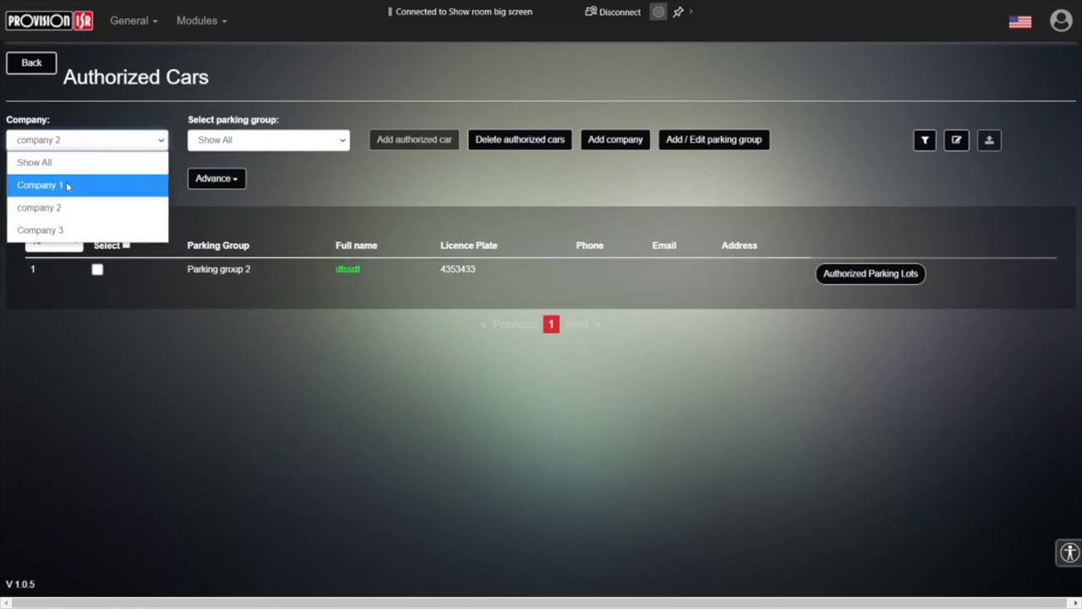
click(65, 183)
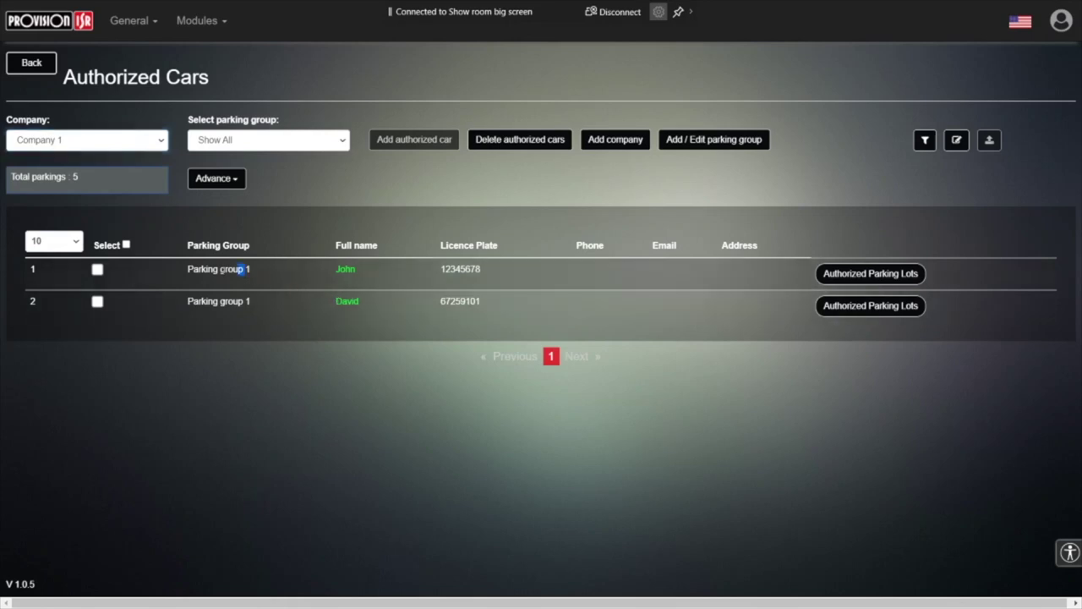
drag(244, 271, 190, 269)
drag(248, 301, 188, 301)
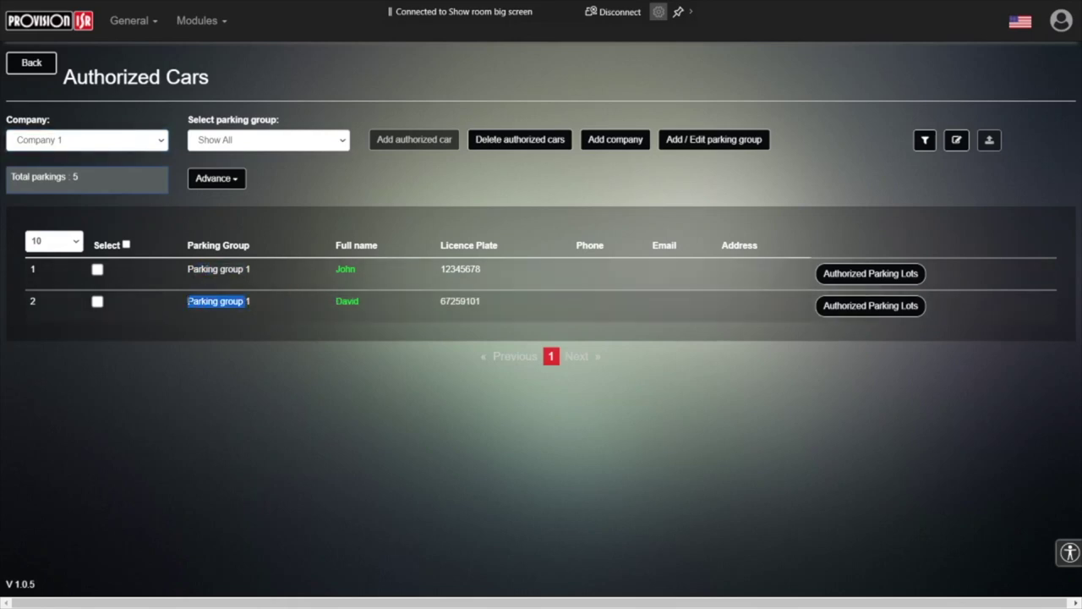